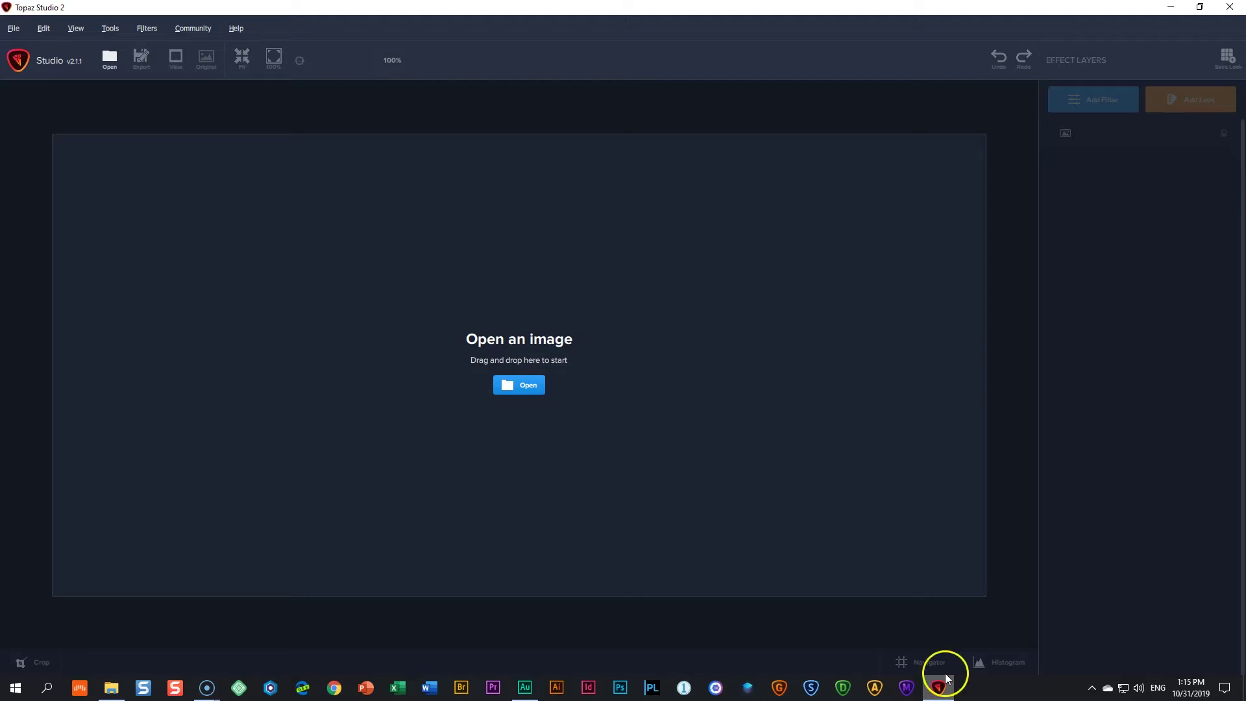
Load Image 03 from the Large folder in Downloads for editing
click(111, 688)
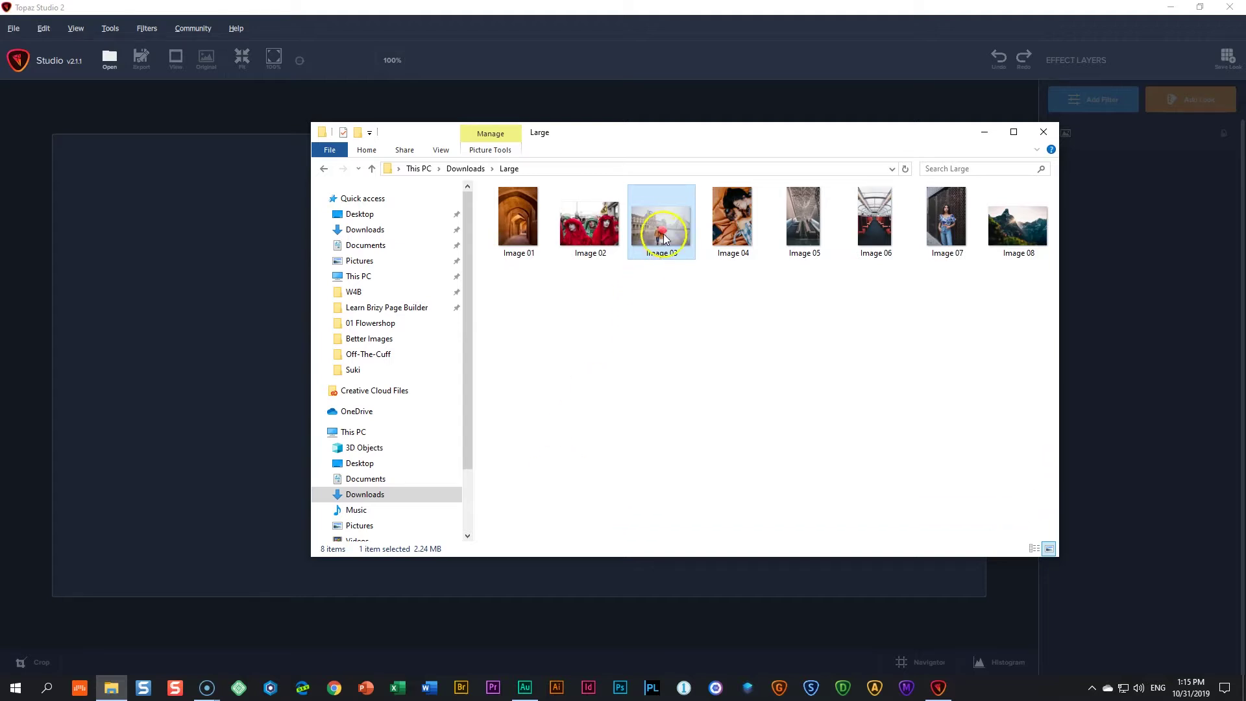
drag(664, 224, 291, 267)
click(984, 132)
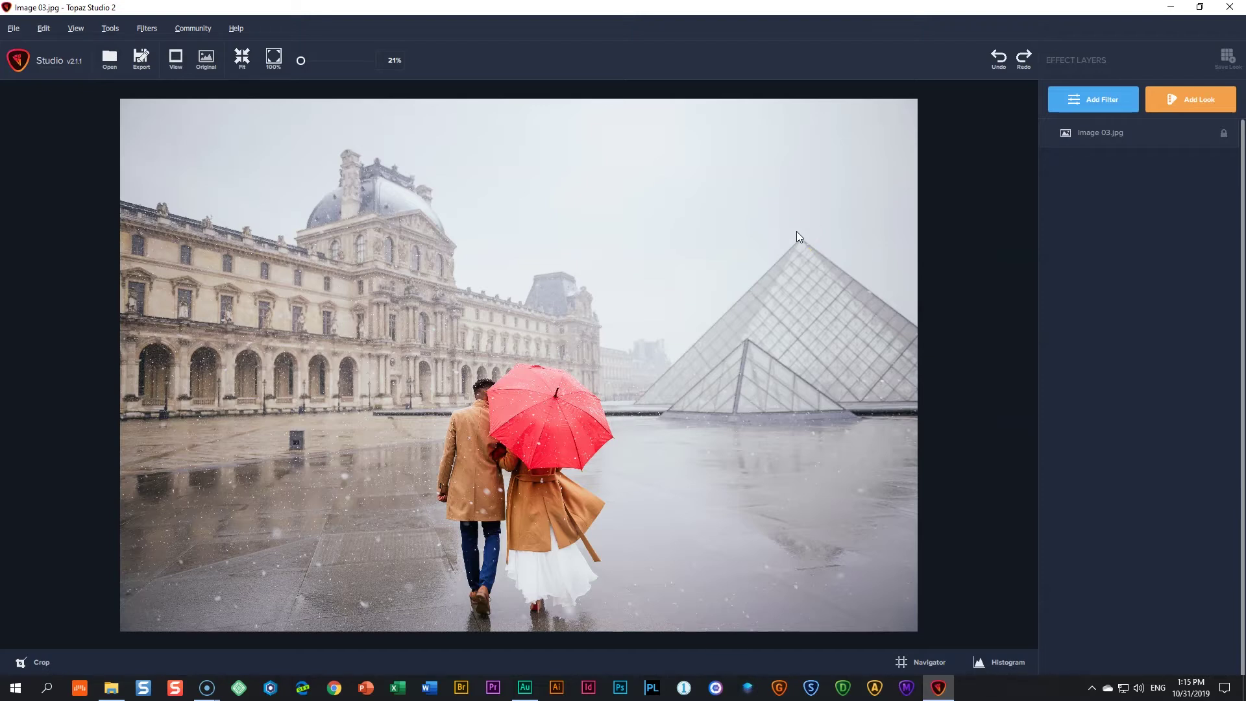
Apply a Black and White filter to the image
click(1092, 102)
click(1095, 249)
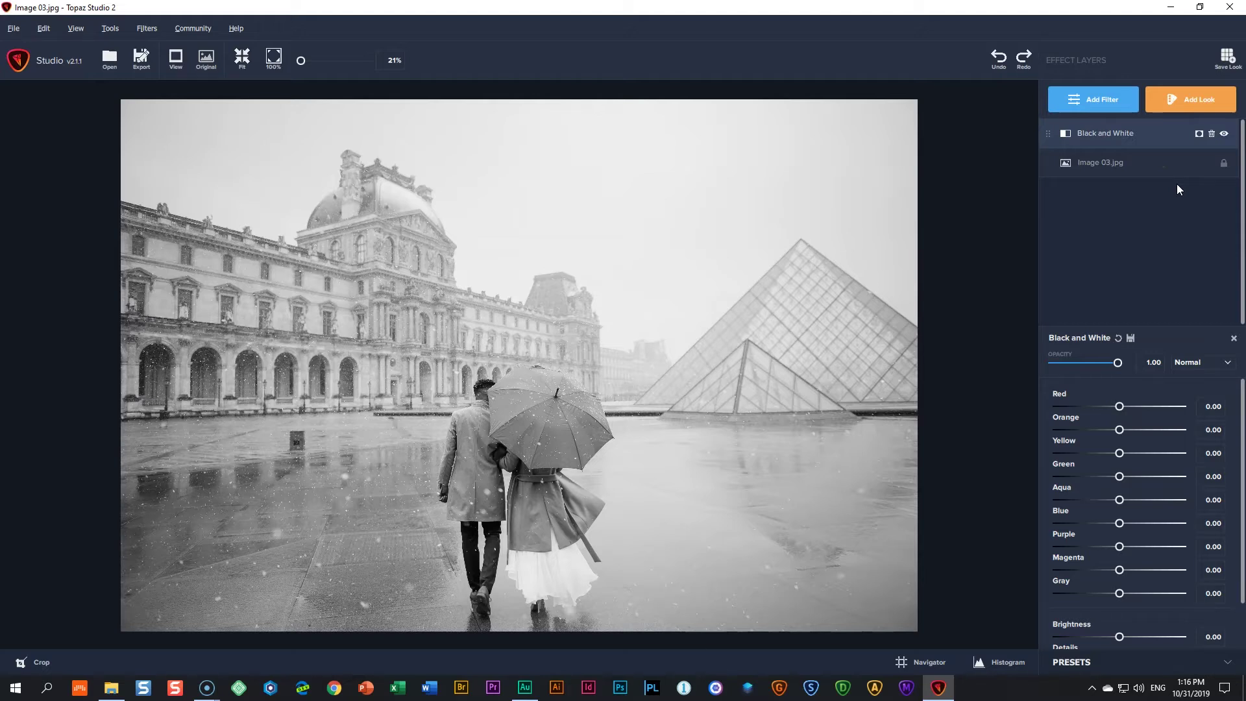
click(675, 304)
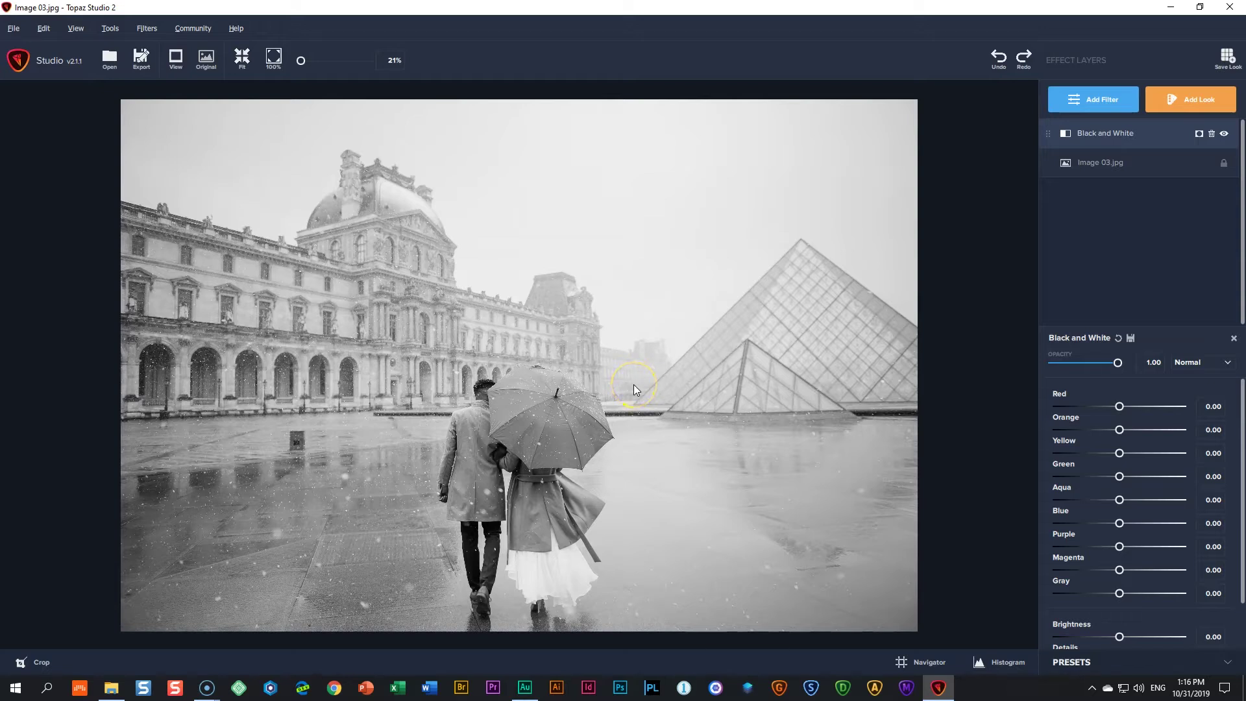
Hide and show the Black and White layer to compare with the original, and delete the layer
click(1225, 135)
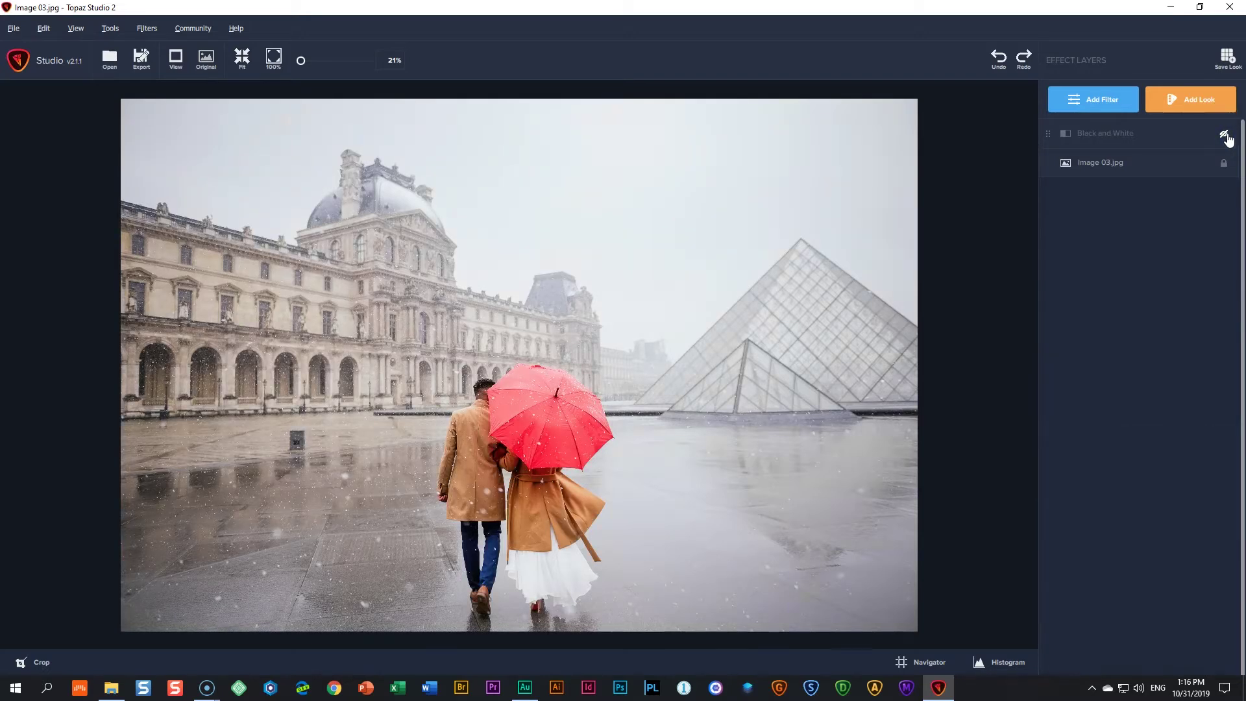
click(1226, 135)
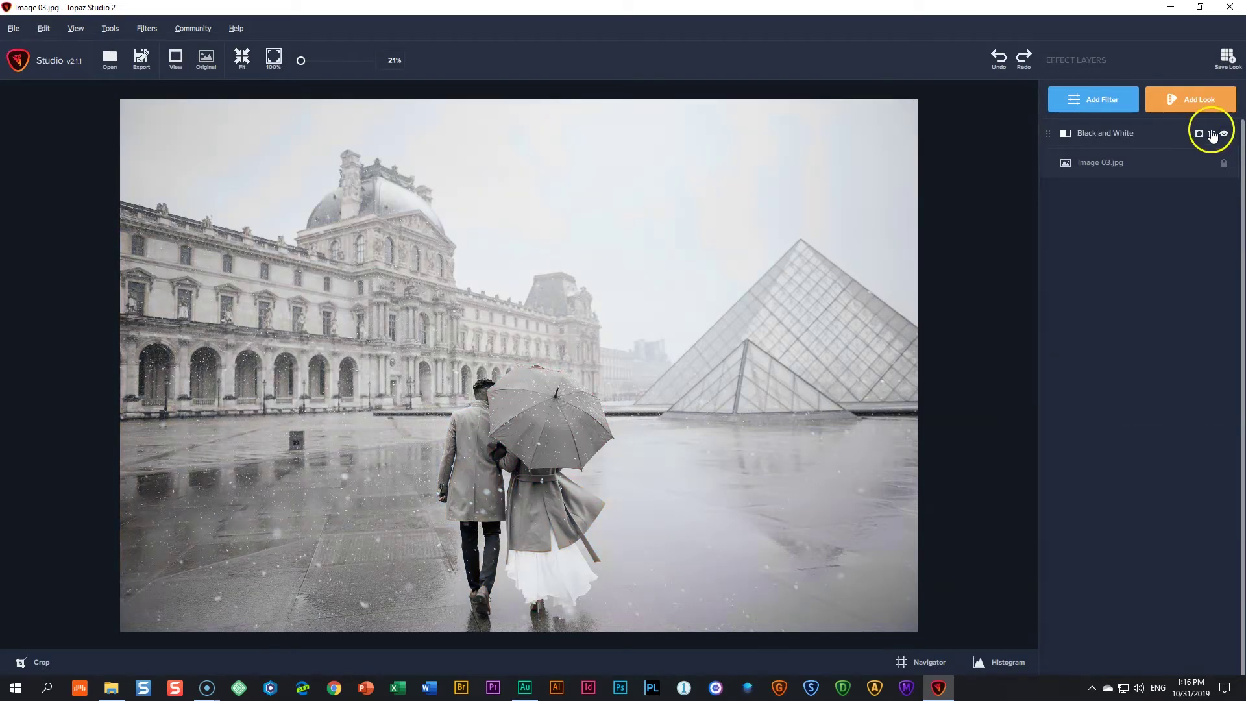
click(1213, 135)
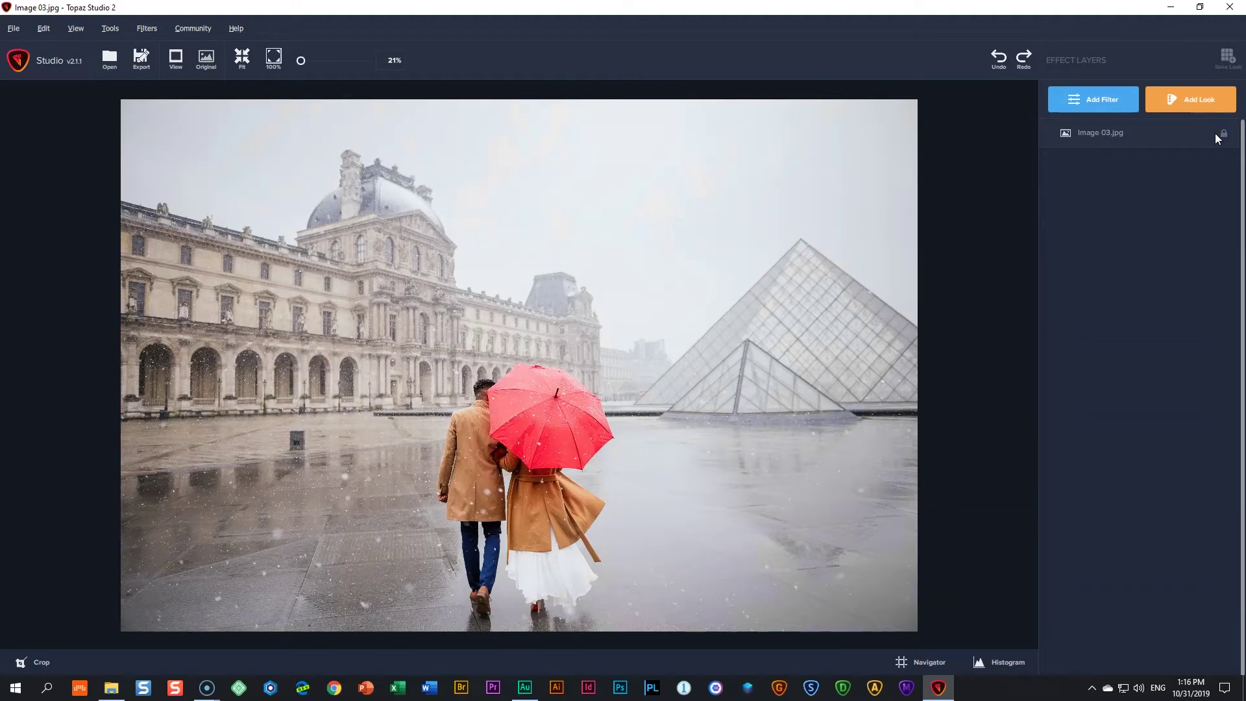
Add a Black and White filter layer and give it a mask
click(1093, 106)
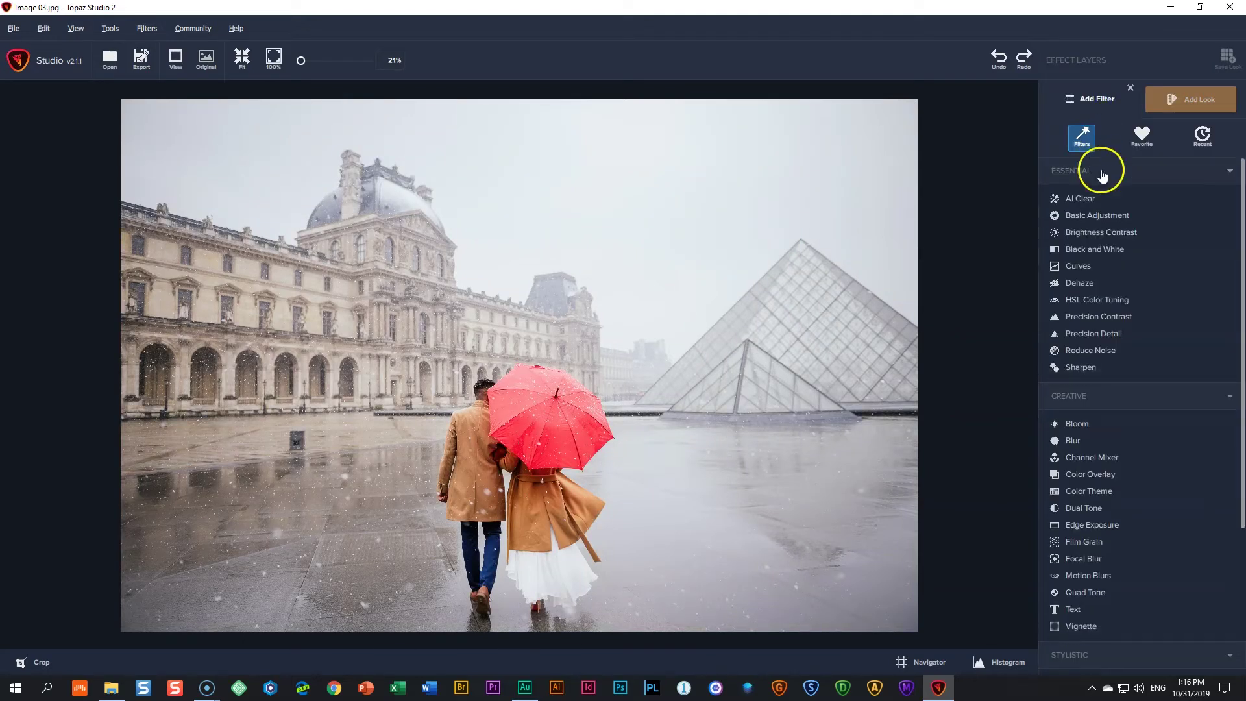
click(1095, 251)
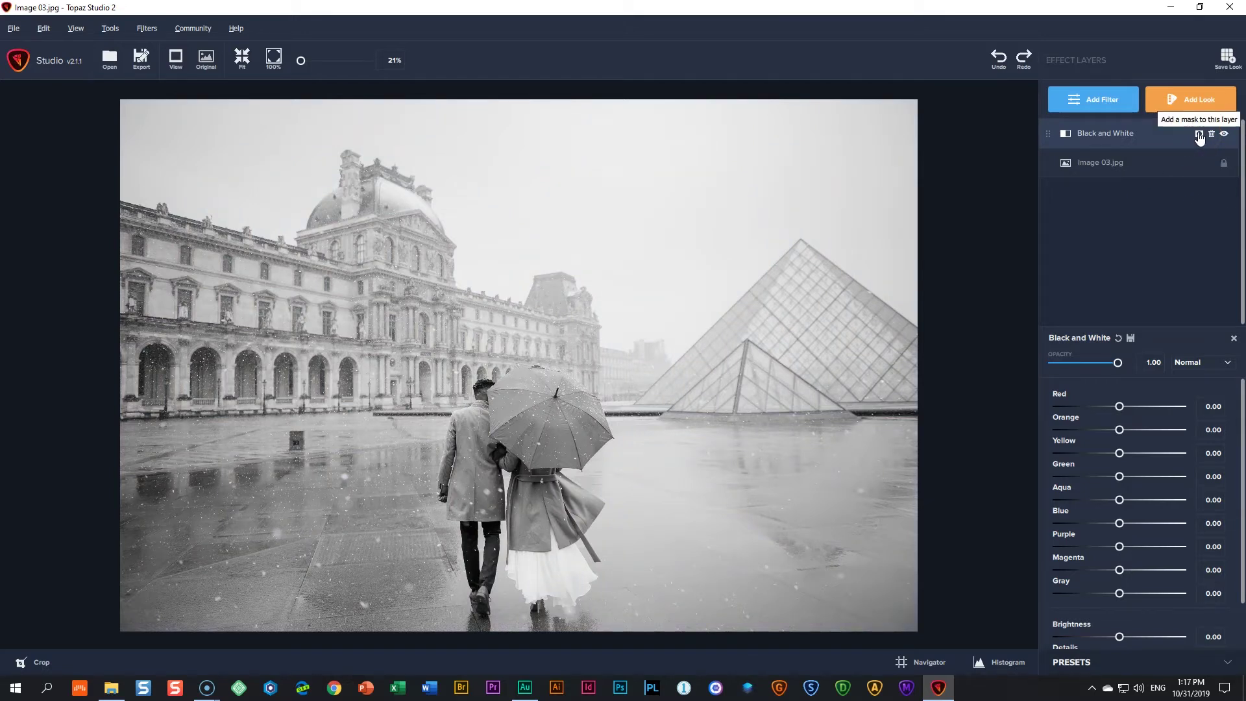
click(1199, 135)
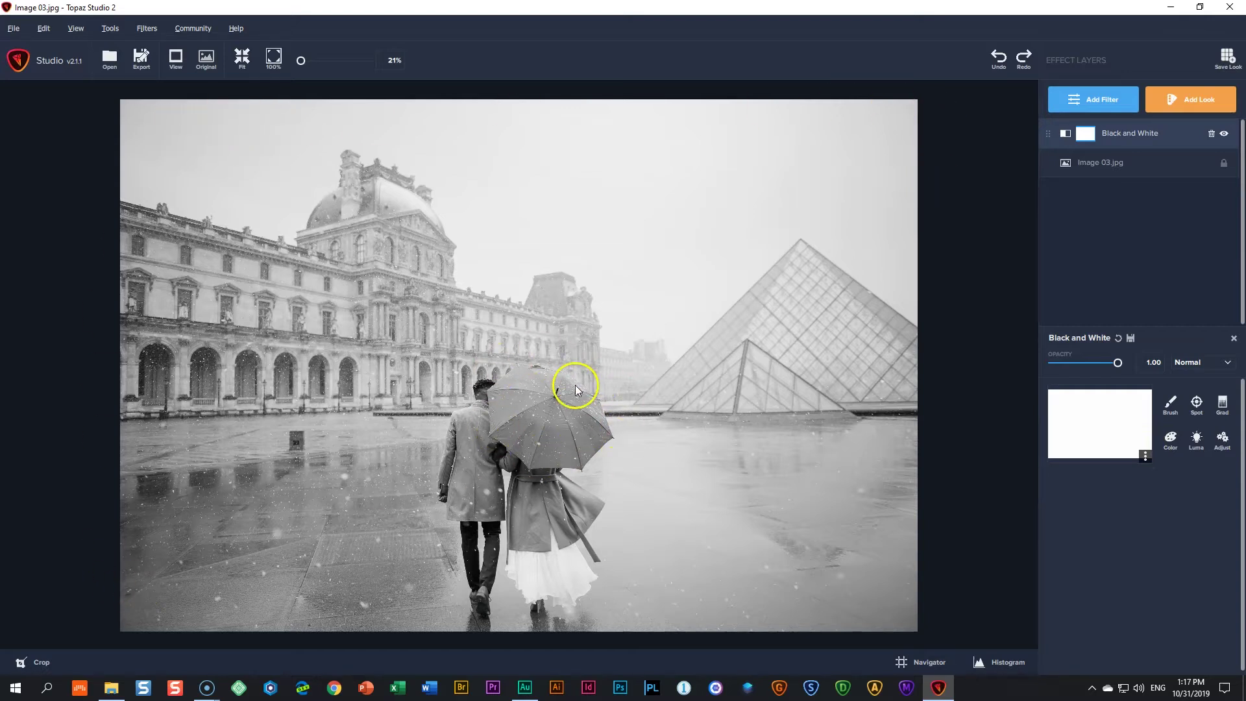
Place a spot selection on the Black and White layer's mask, centered on the umbrella, and leave mask editing
click(1198, 406)
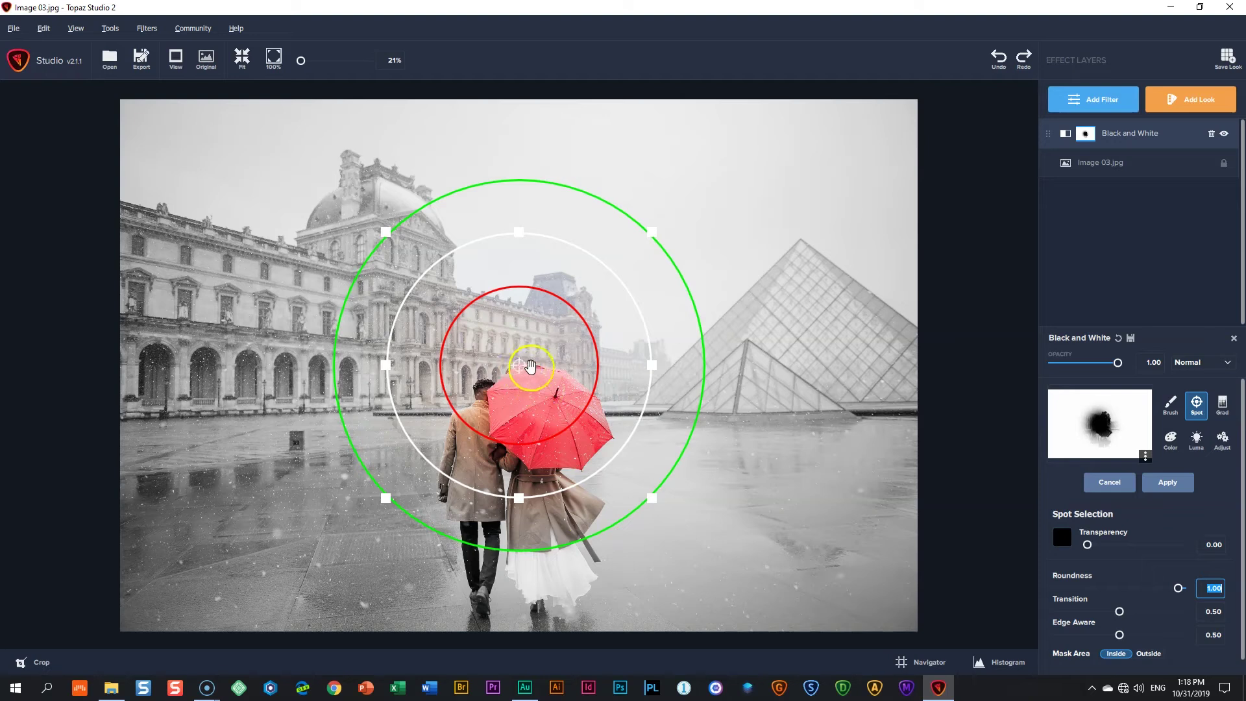
drag(521, 366, 552, 410)
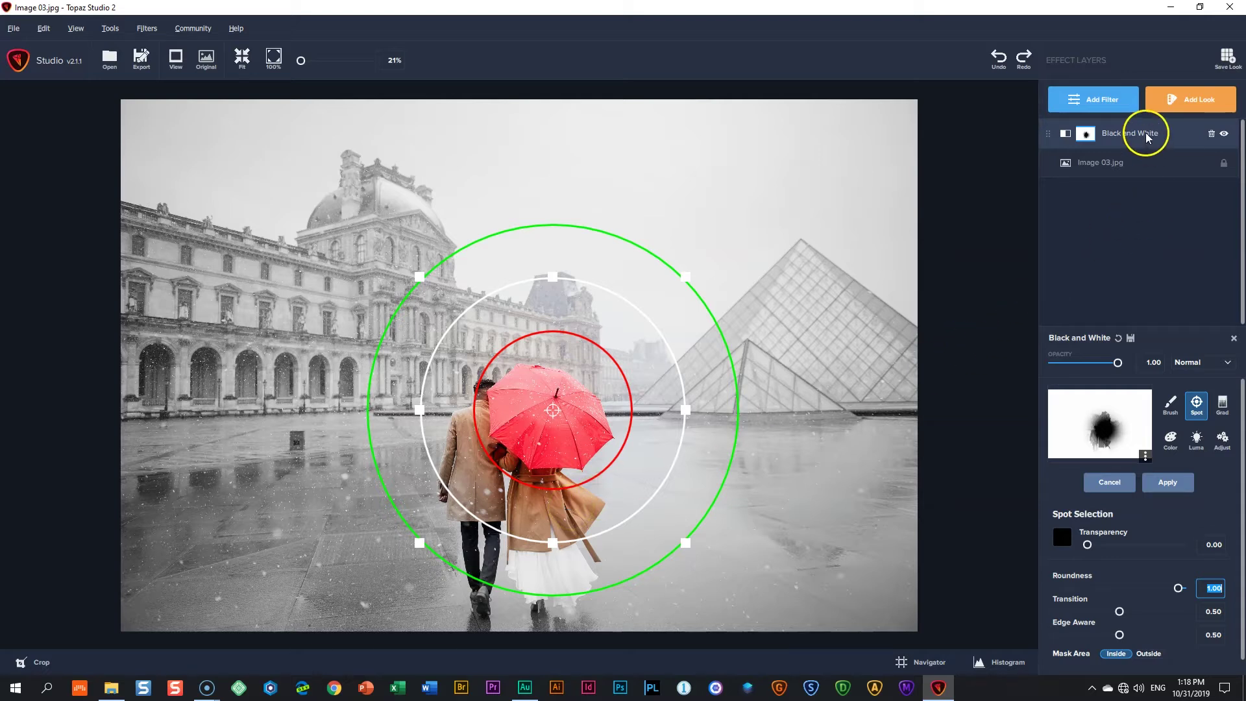
click(1162, 137)
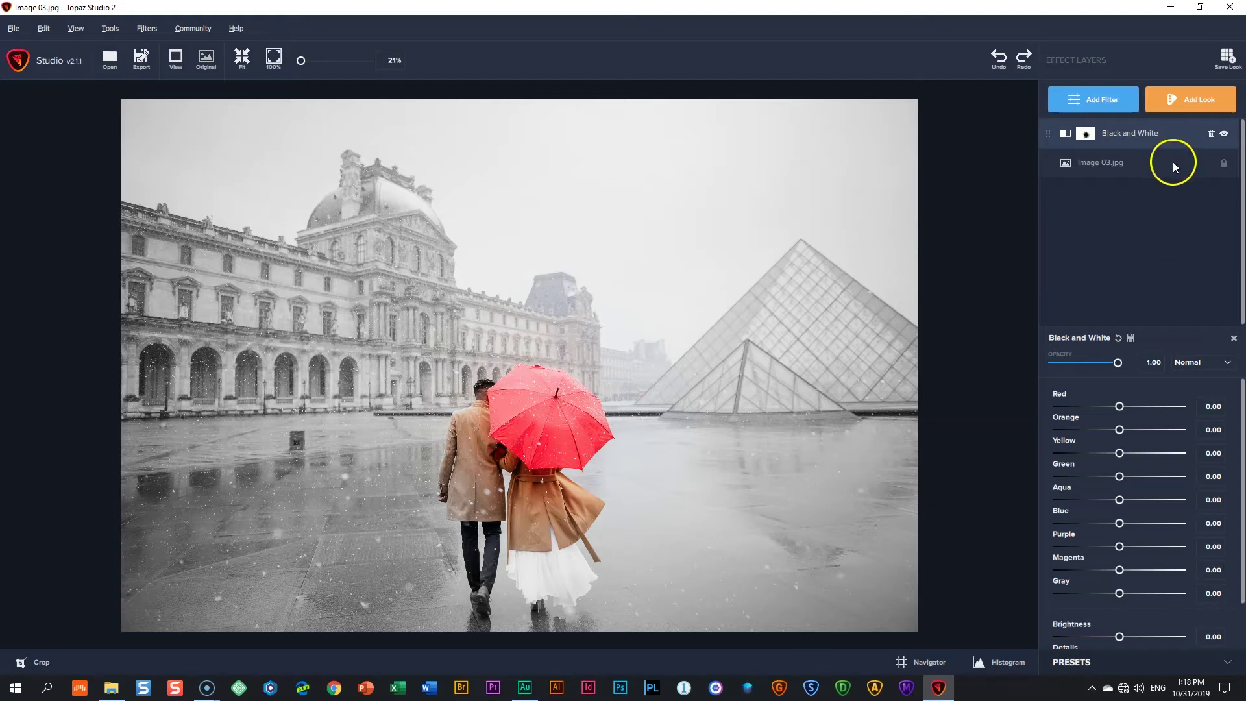
Reopen the Black and White layer's mask and center a new, slightly wider spot selection over the umbrella
click(1085, 134)
click(1197, 407)
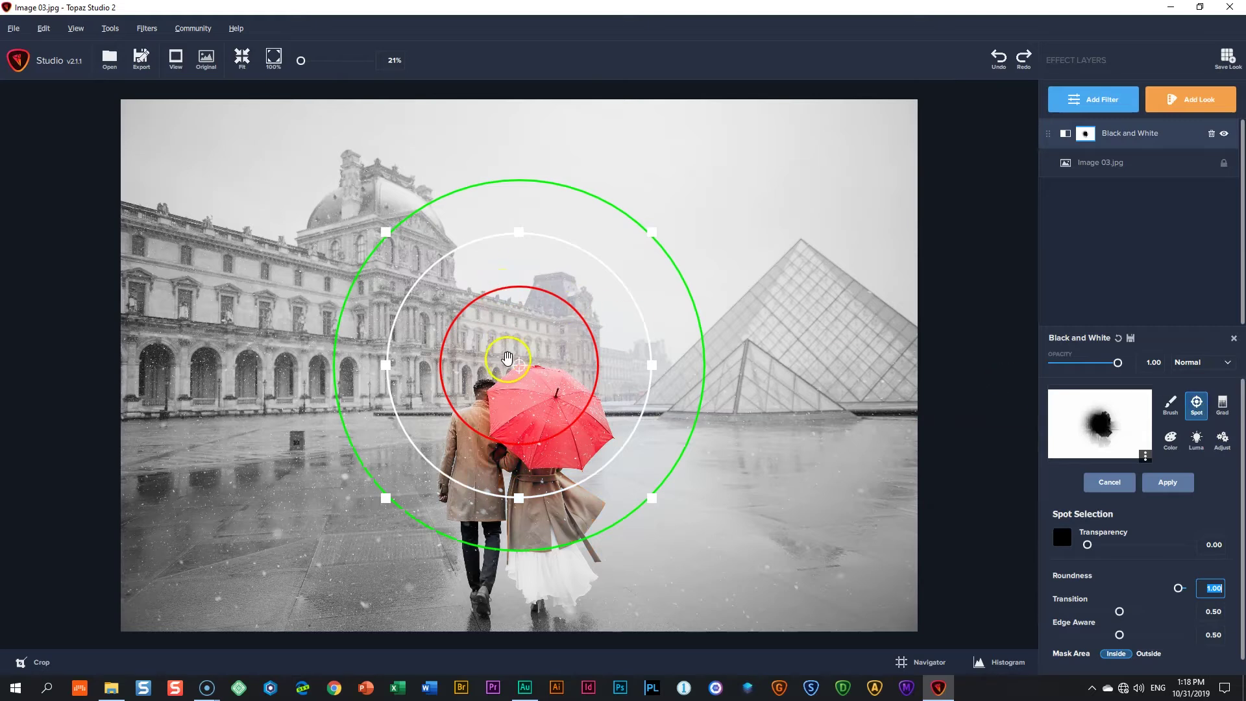
drag(518, 368, 554, 431)
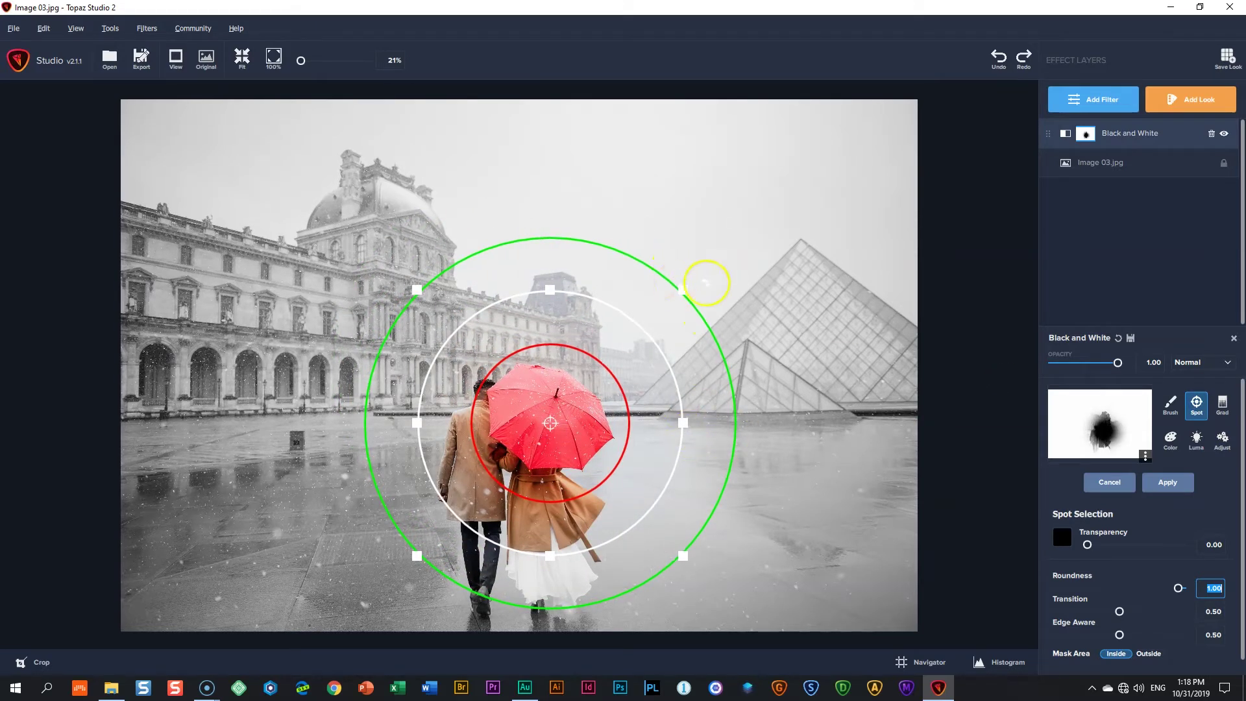
mouse_move(684, 425)
mouse_down()
mouse_move(660, 425)
mouse_move(688, 423)
mouse_up()
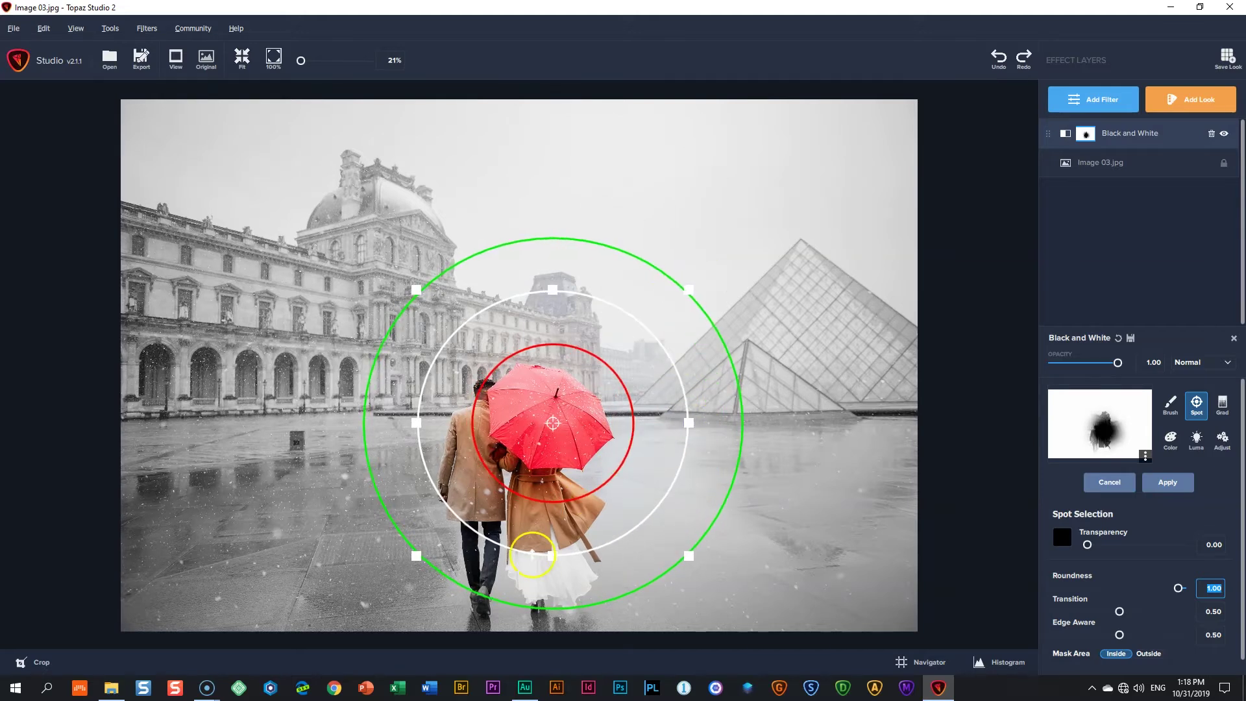
Shrink the spot selection to roughly the umbrella's size and center it over the umbrella
drag(551, 555, 551, 503)
drag(688, 398, 632, 396)
drag(636, 512, 550, 429)
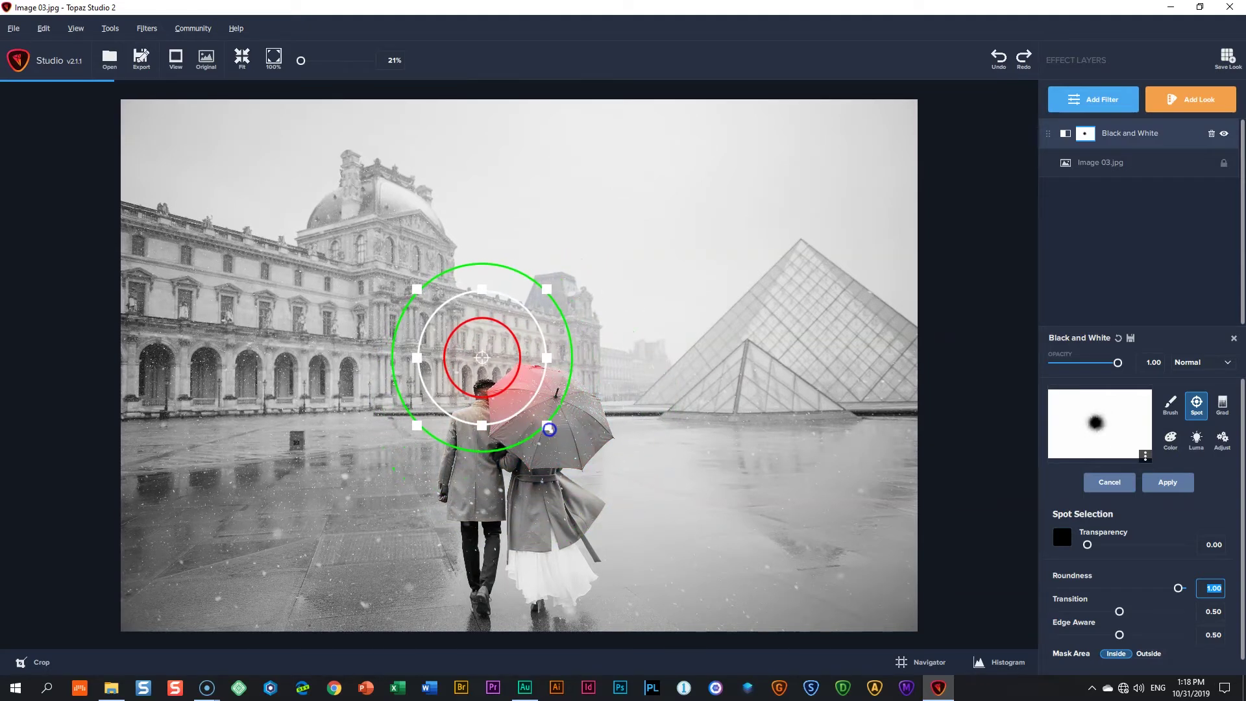
drag(475, 357, 550, 410)
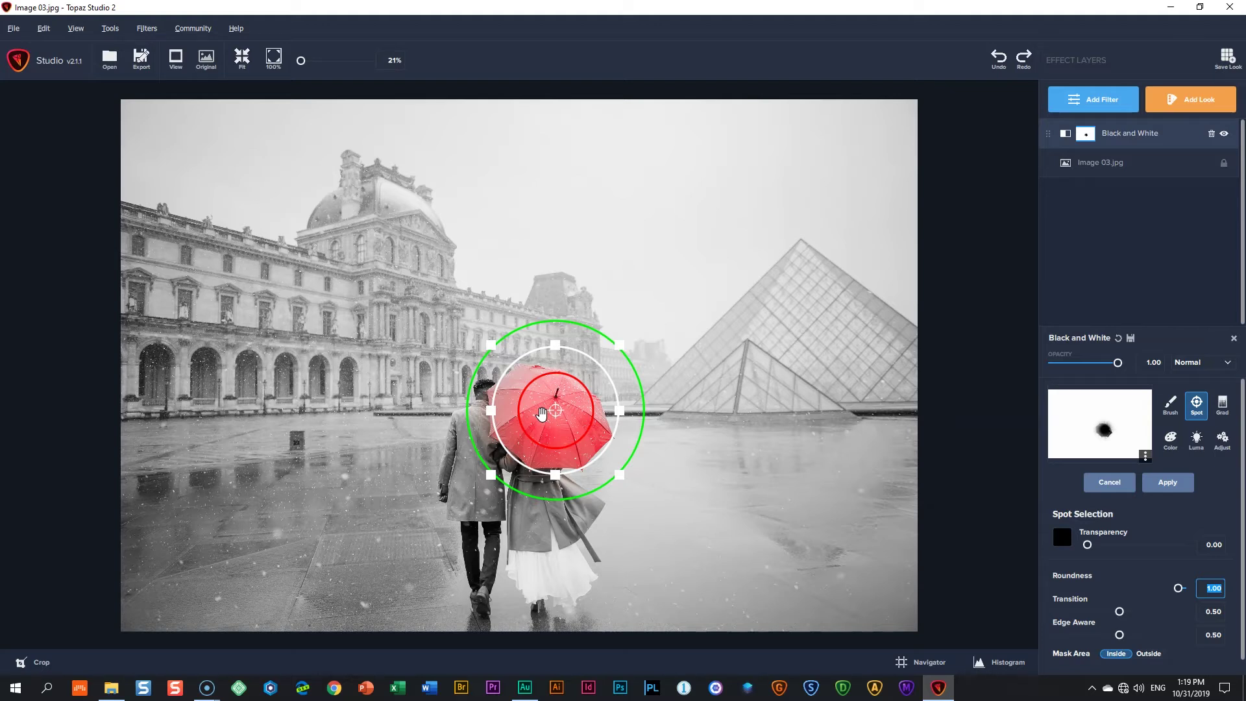
mouse_move(542, 414)
mouse_down()
mouse_move(562, 413)
mouse_move(578, 388)
mouse_move(526, 378)
mouse_move(567, 422)
mouse_move(497, 391)
mouse_move(482, 434)
mouse_move(566, 475)
mouse_move(527, 413)
mouse_move(544, 391)
mouse_move(565, 411)
mouse_up()
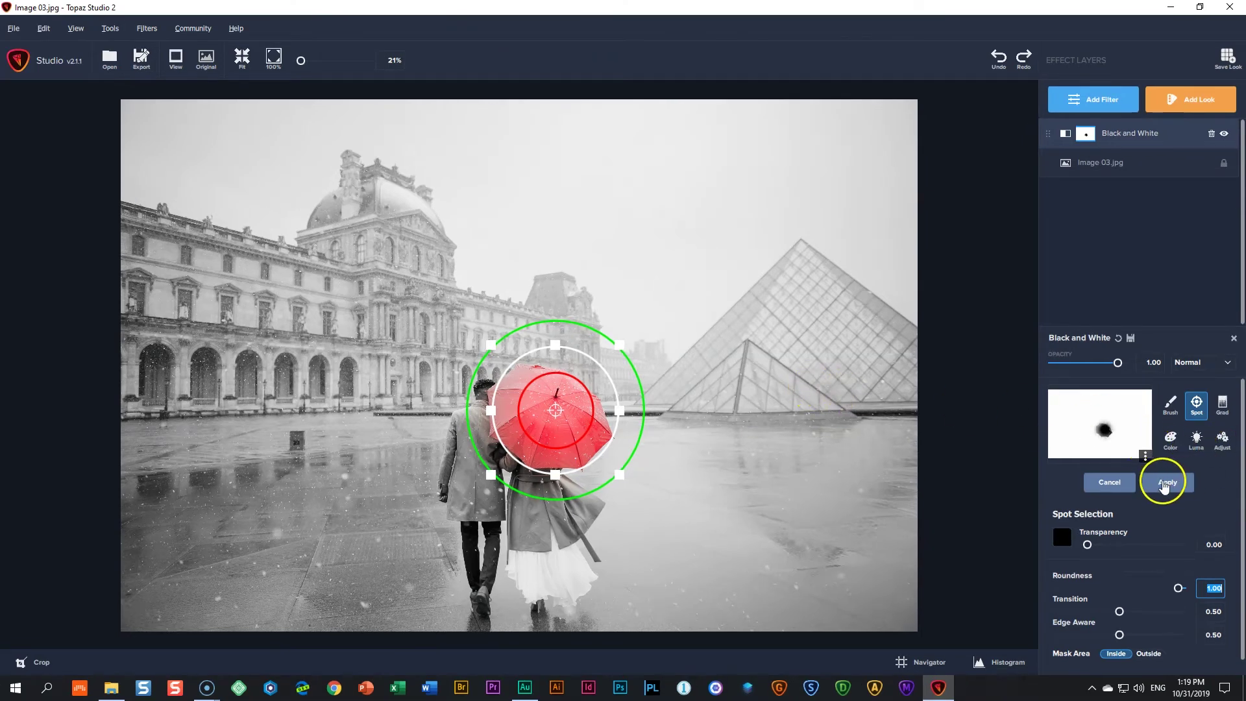
Apply the spot selection and remove the mask from the Black and White layer
click(1188, 487)
click(1146, 456)
click(1142, 536)
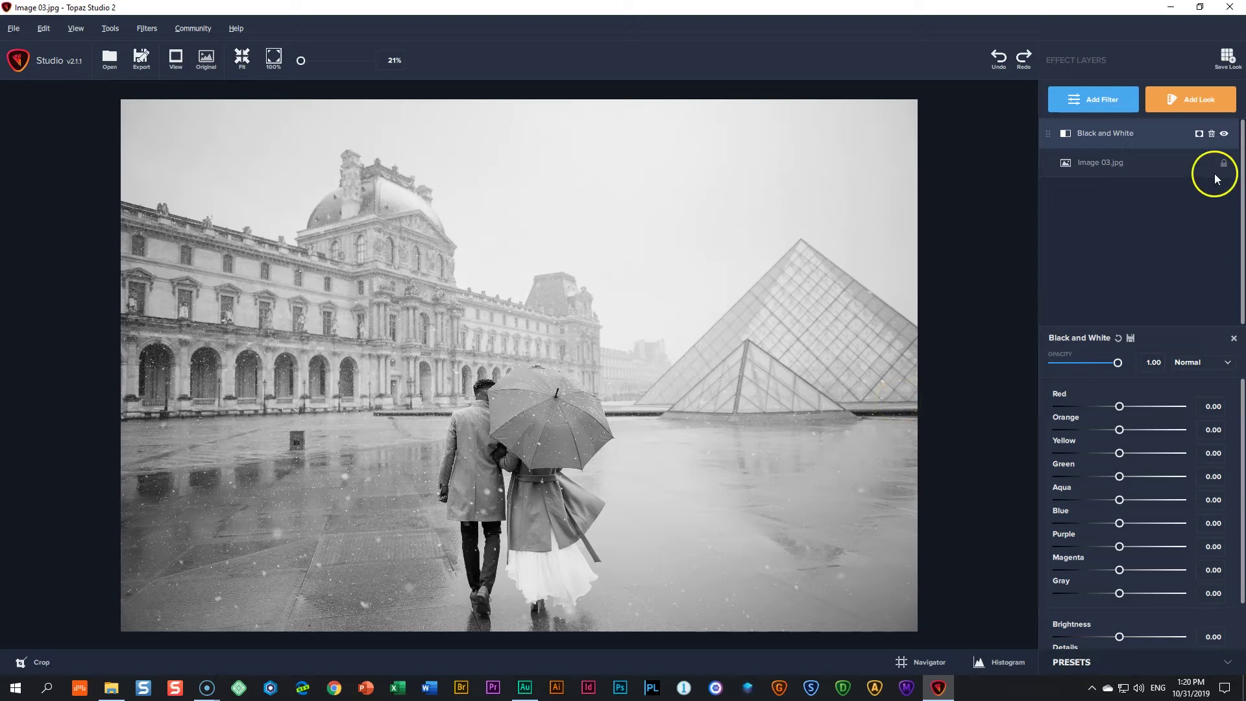
Mask the Black and White layer and brush over the whole umbrella to bring back its red color
click(1199, 134)
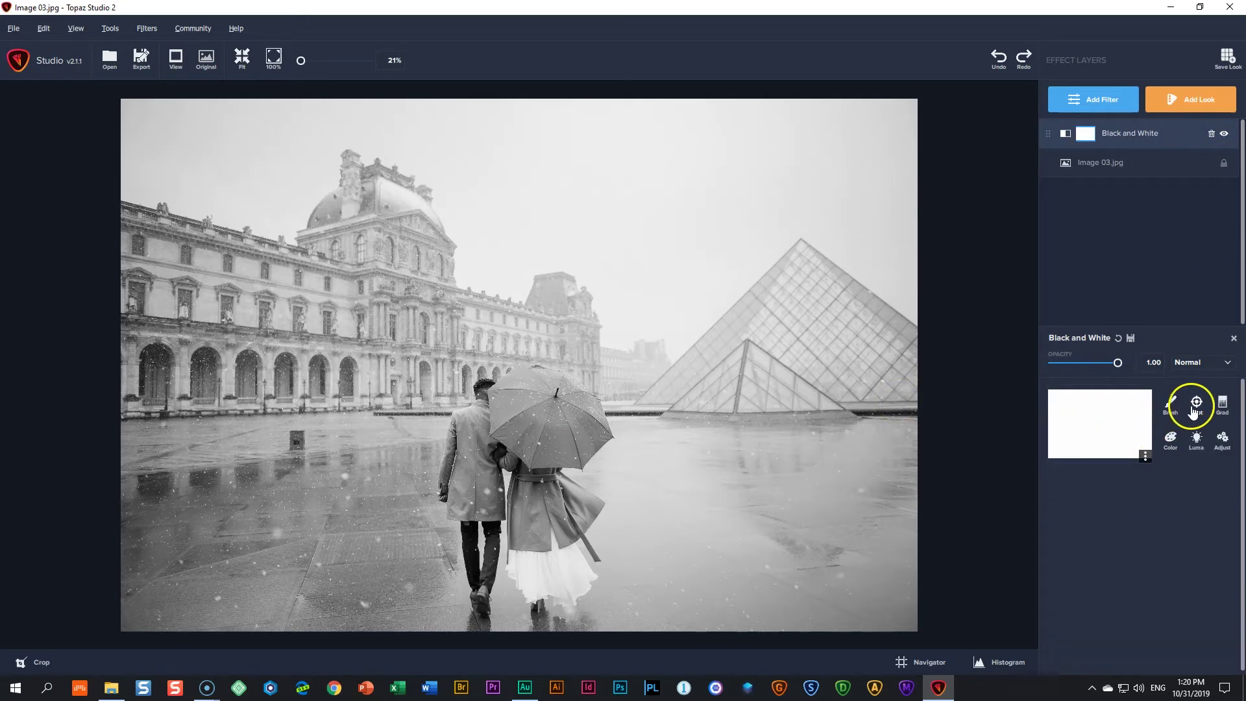
click(1170, 407)
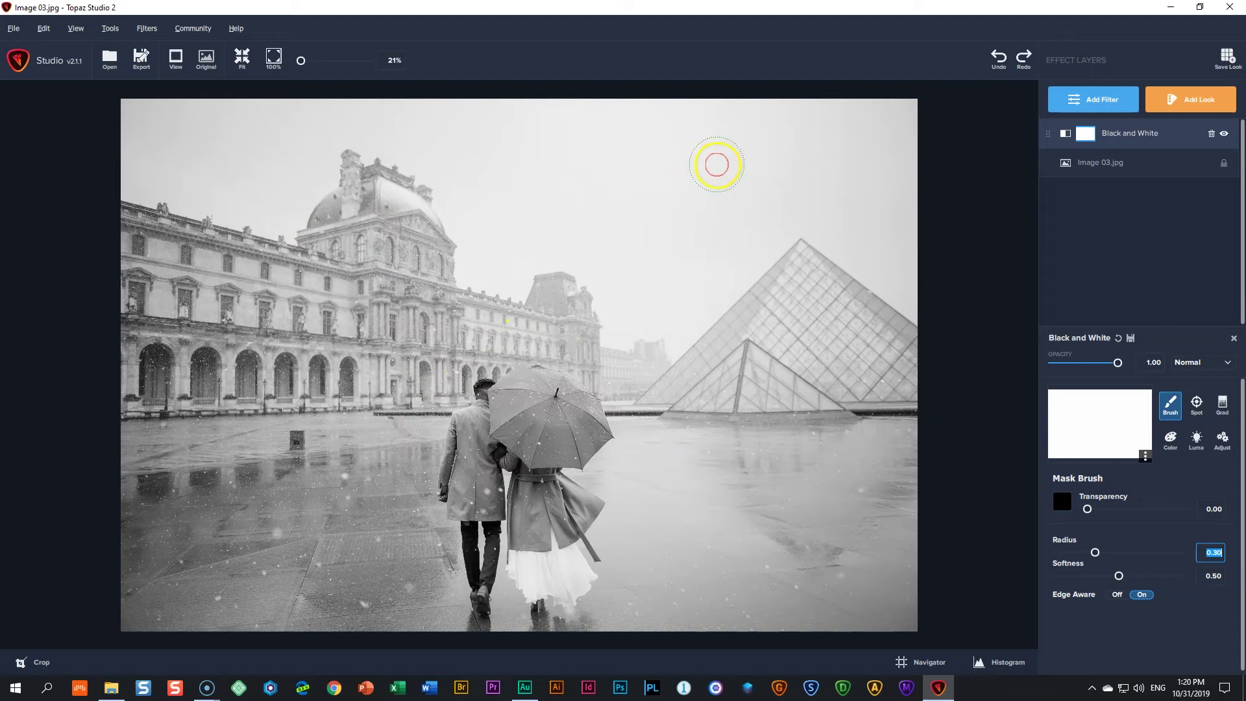
mouse_move(717, 164)
mouse_down()
mouse_move(550, 352)
mouse_move(622, 211)
mouse_move(546, 304)
mouse_move(476, 416)
mouse_move(527, 447)
mouse_move(530, 421)
mouse_up()
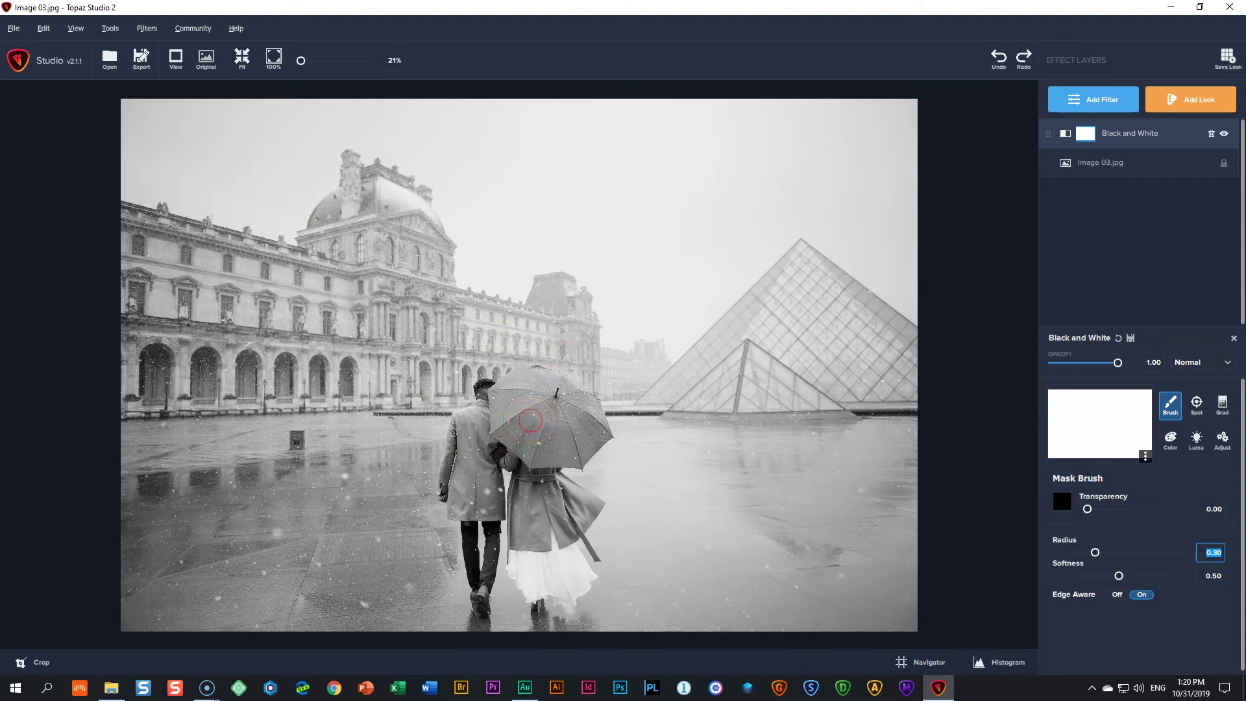
drag(532, 414, 550, 409)
click(550, 409)
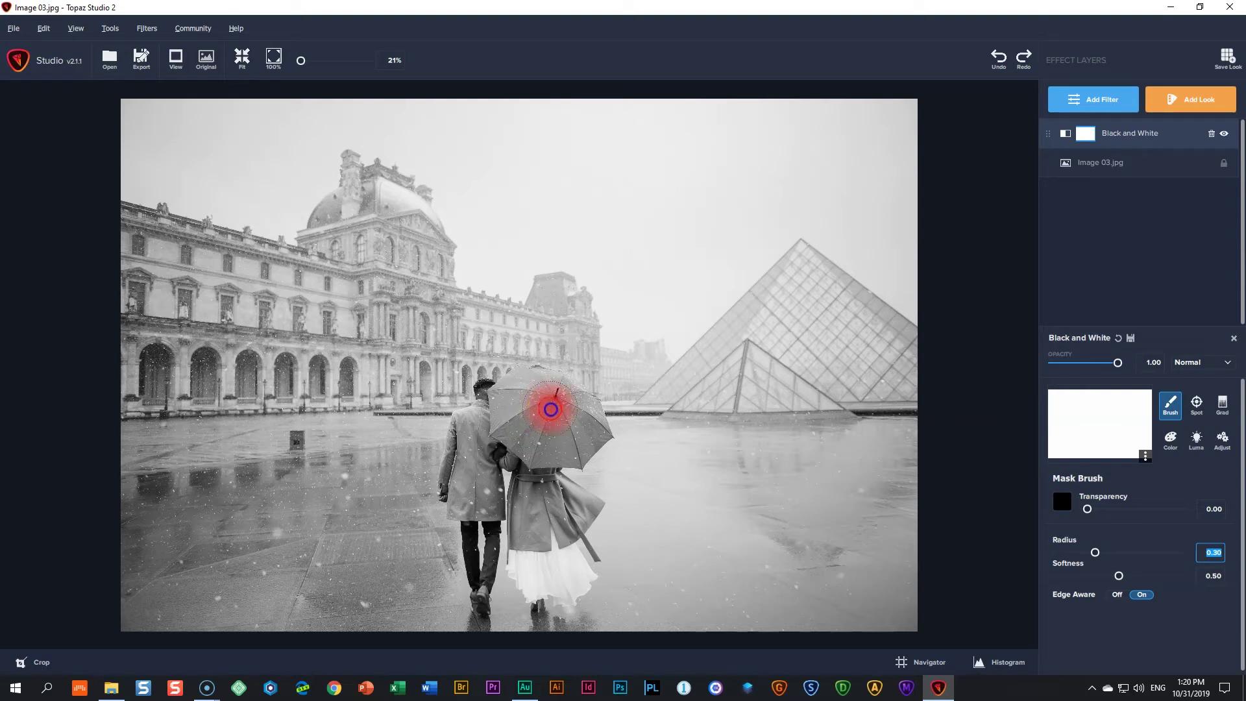
mouse_move(551, 406)
mouse_down()
mouse_move(575, 417)
mouse_move(543, 405)
mouse_move(535, 420)
mouse_move(556, 432)
mouse_move(549, 419)
mouse_move(524, 431)
mouse_move(551, 445)
mouse_move(586, 431)
mouse_move(537, 392)
mouse_move(516, 420)
mouse_move(518, 402)
mouse_move(593, 428)
mouse_move(554, 429)
mouse_move(527, 392)
mouse_move(518, 401)
mouse_move(559, 404)
mouse_move(525, 387)
mouse_move(507, 398)
mouse_move(561, 432)
mouse_move(512, 431)
mouse_move(500, 409)
mouse_move(506, 431)
mouse_move(580, 448)
mouse_move(534, 393)
mouse_move(583, 412)
mouse_move(551, 420)
mouse_up()
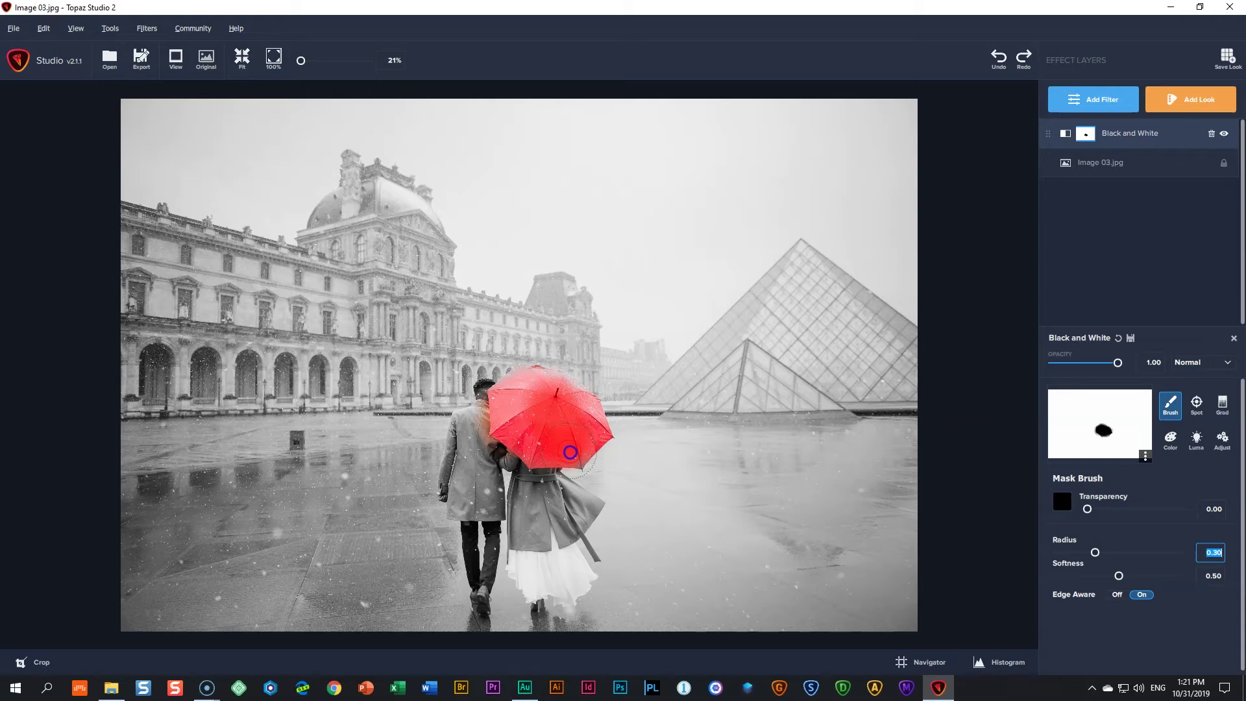
mouse_move(506, 404)
mouse_down()
mouse_move(529, 412)
mouse_move(515, 398)
mouse_up()
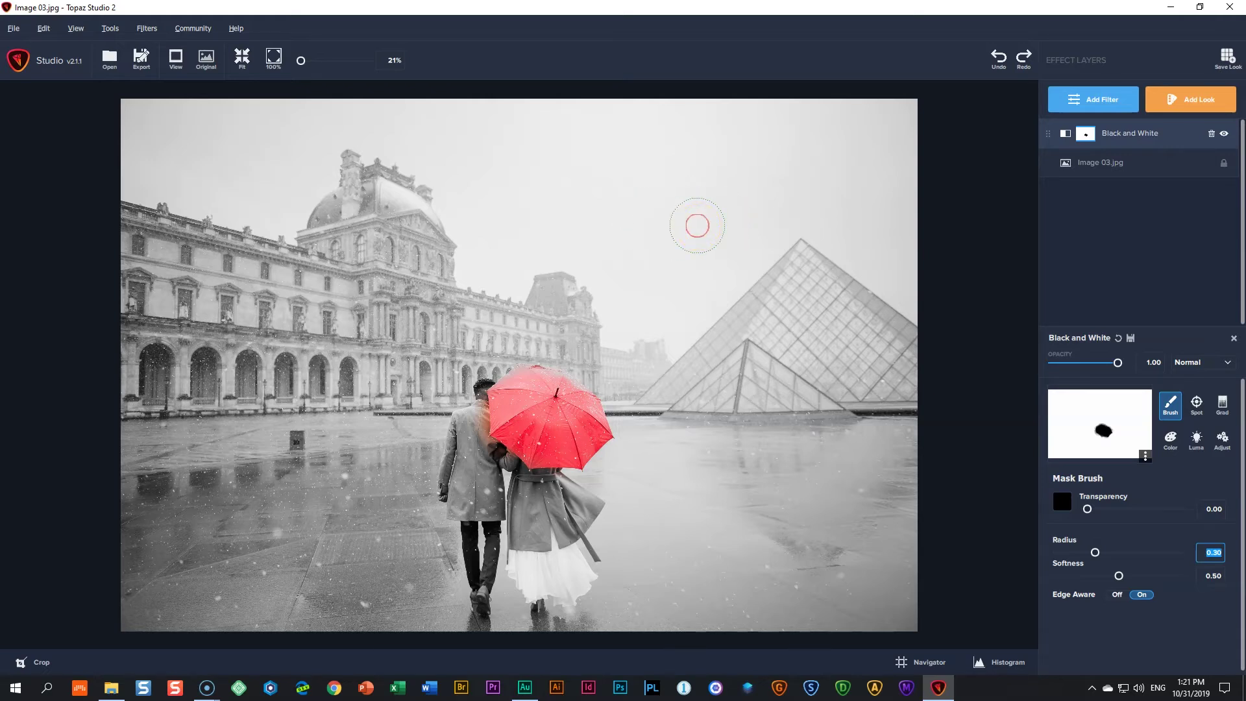
Set the mask brush softness to 0.09 and its radius to 0.15
mouse_move(1085, 549)
mouse_down()
mouse_move(1173, 553)
mouse_move(1096, 556)
mouse_move(1168, 555)
mouse_move(1087, 577)
mouse_move(1139, 577)
mouse_move(1072, 583)
mouse_up()
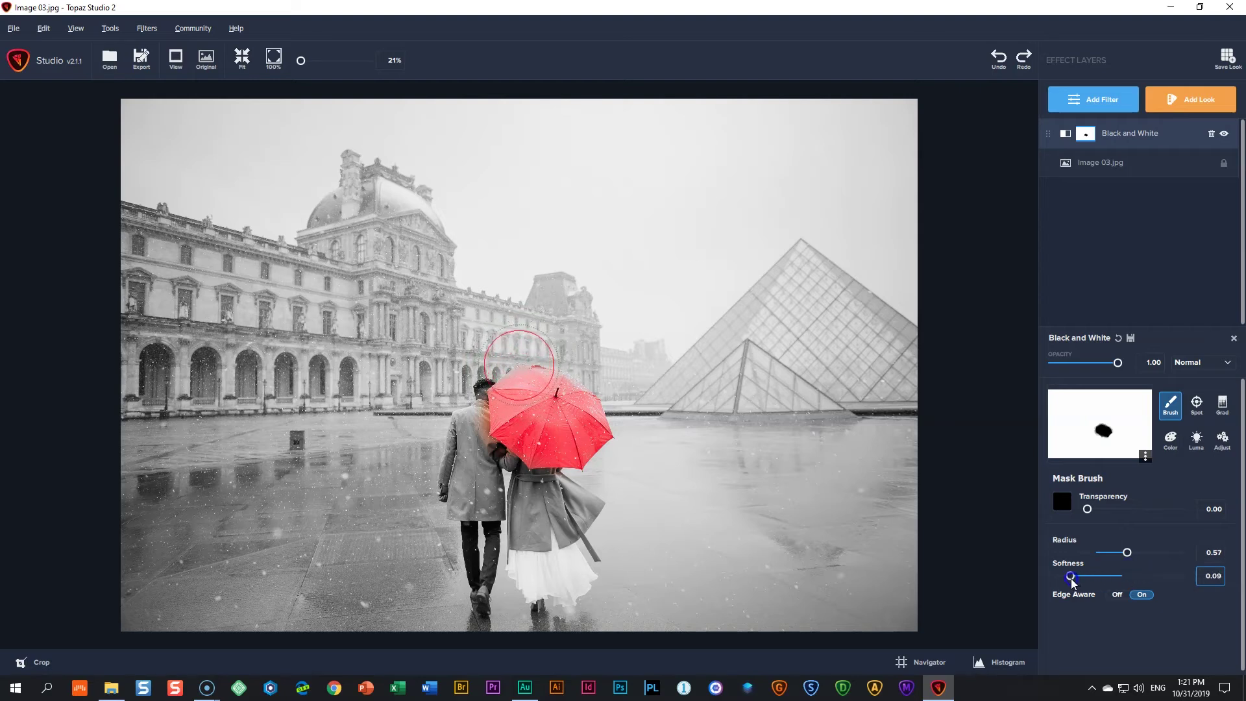
drag(1127, 552, 1081, 563)
Brush over the upper part of the man's coat to reveal its original color
mouse_move(536, 409)
mouse_down()
mouse_move(535, 436)
mouse_move(594, 435)
mouse_move(585, 453)
mouse_move(591, 417)
mouse_move(579, 418)
mouse_move(572, 389)
mouse_move(535, 376)
mouse_move(568, 384)
mouse_move(531, 392)
mouse_move(608, 462)
mouse_move(467, 409)
mouse_up()
mouse_move(483, 451)
mouse_down()
mouse_move(484, 403)
mouse_move(480, 460)
mouse_up()
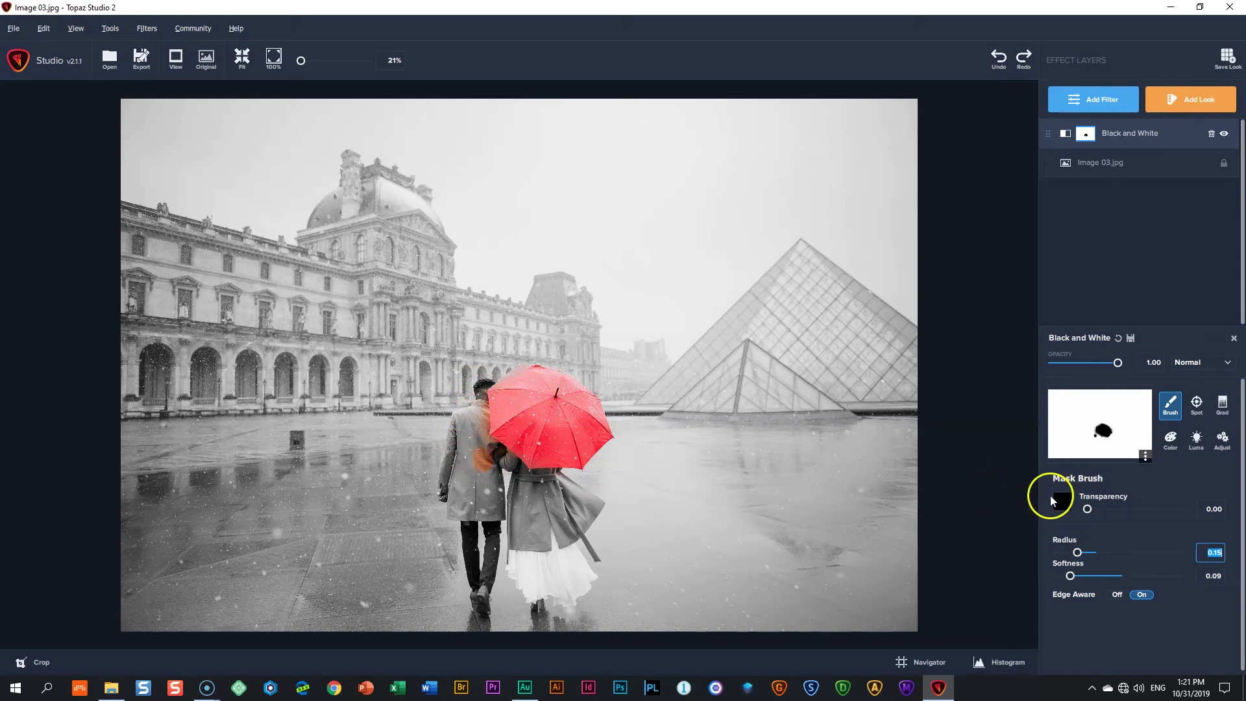
mouse_move(481, 453)
mouse_down()
mouse_move(459, 431)
mouse_move(477, 433)
mouse_move(476, 454)
mouse_up()
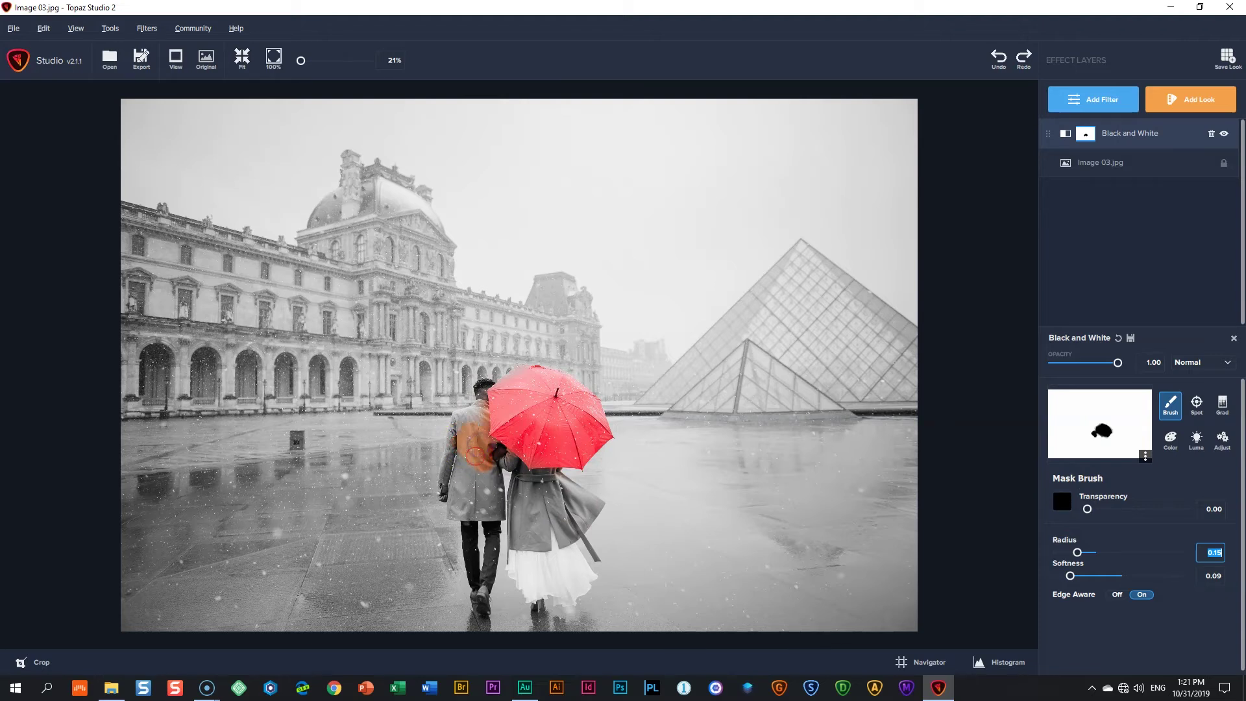
Set the mask brush transparency to 1.00 and paint the man's coat back to black and white
drag(1088, 512, 1182, 511)
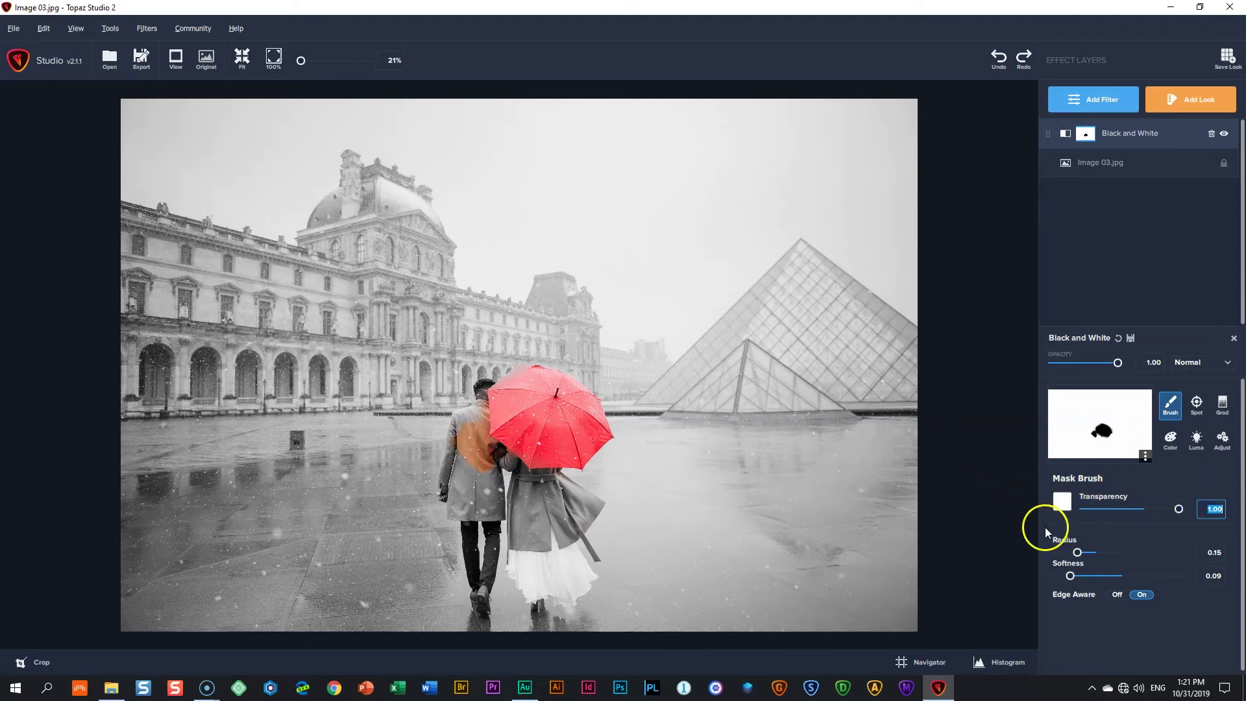
mouse_move(453, 466)
mouse_down()
mouse_move(478, 393)
mouse_move(473, 464)
mouse_move(492, 452)
mouse_move(484, 445)
mouse_move(499, 469)
mouse_move(446, 490)
mouse_up()
click(491, 559)
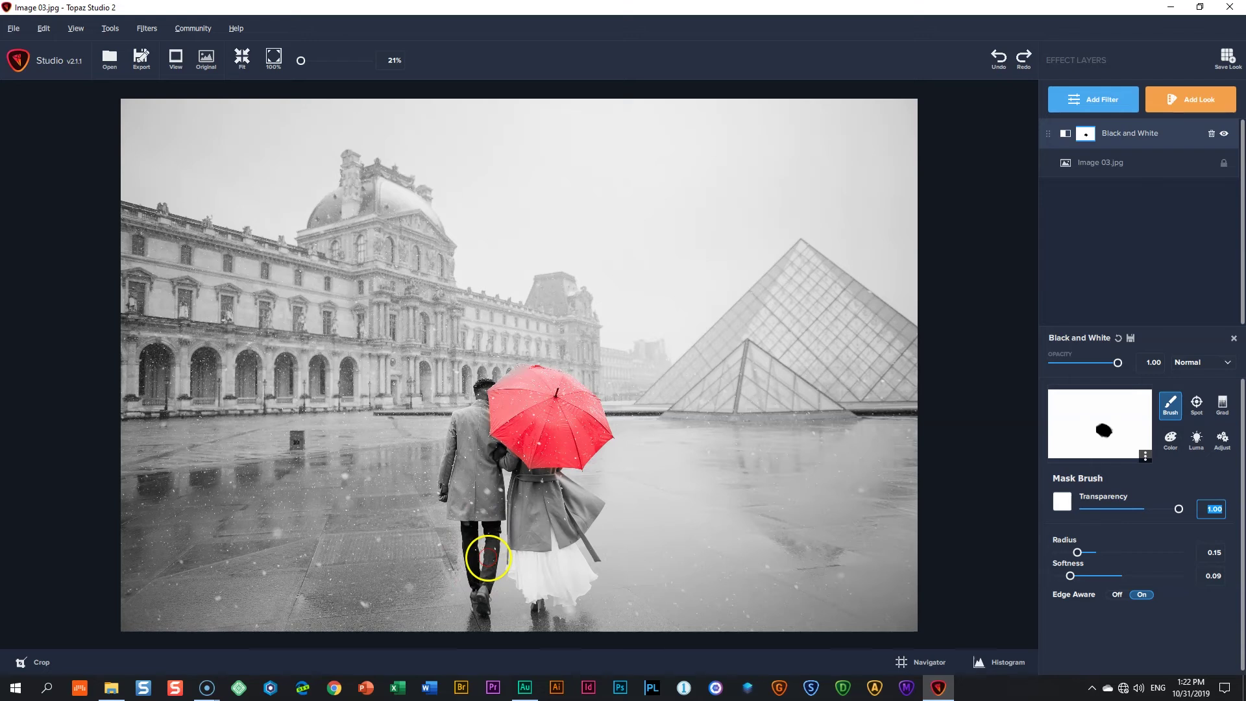
Reduce the mask brush radius to 0.07 for detailed work on the couple
scroll(487, 559, down, 1)
scroll(485, 558, up, 10)
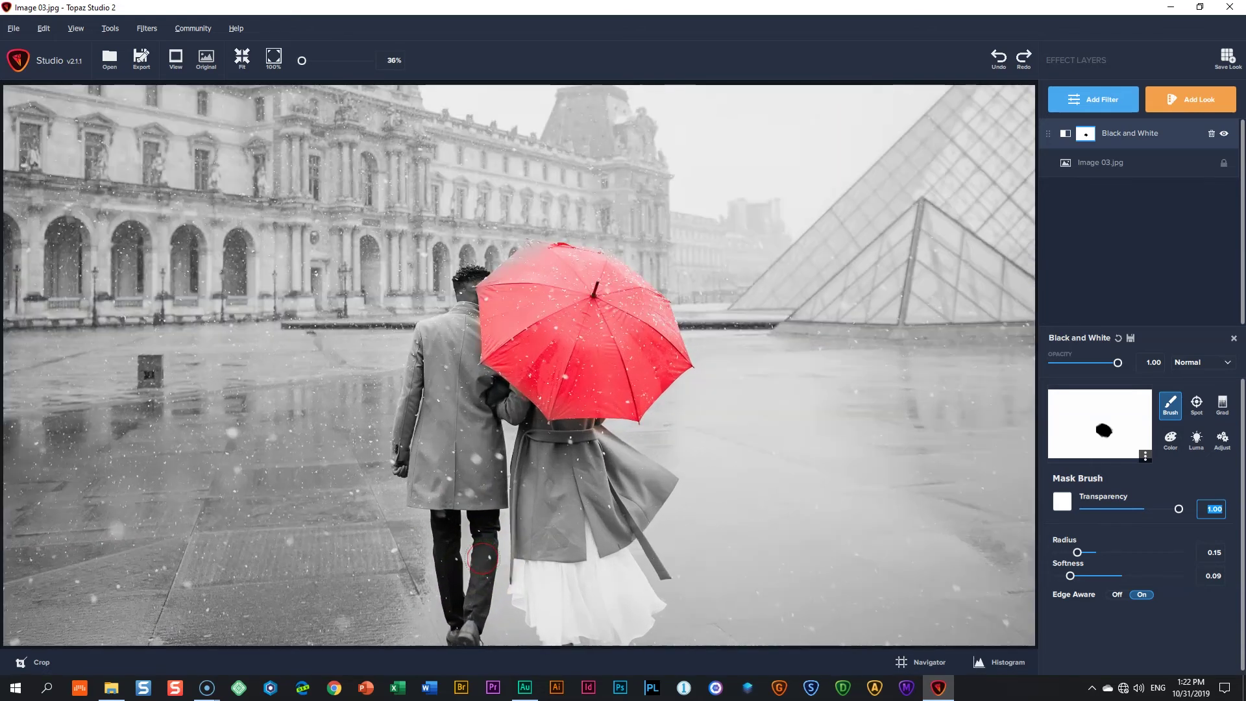
scroll(459, 623, up, 5)
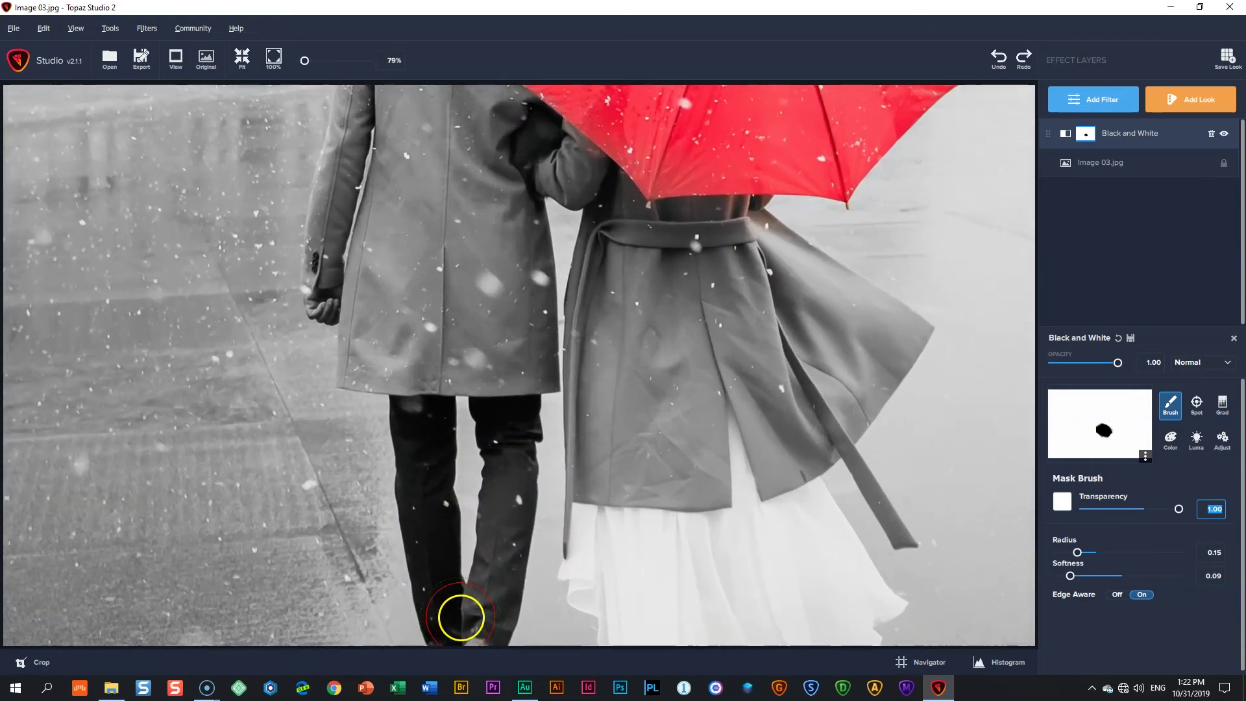
drag(1078, 552, 1078, 553)
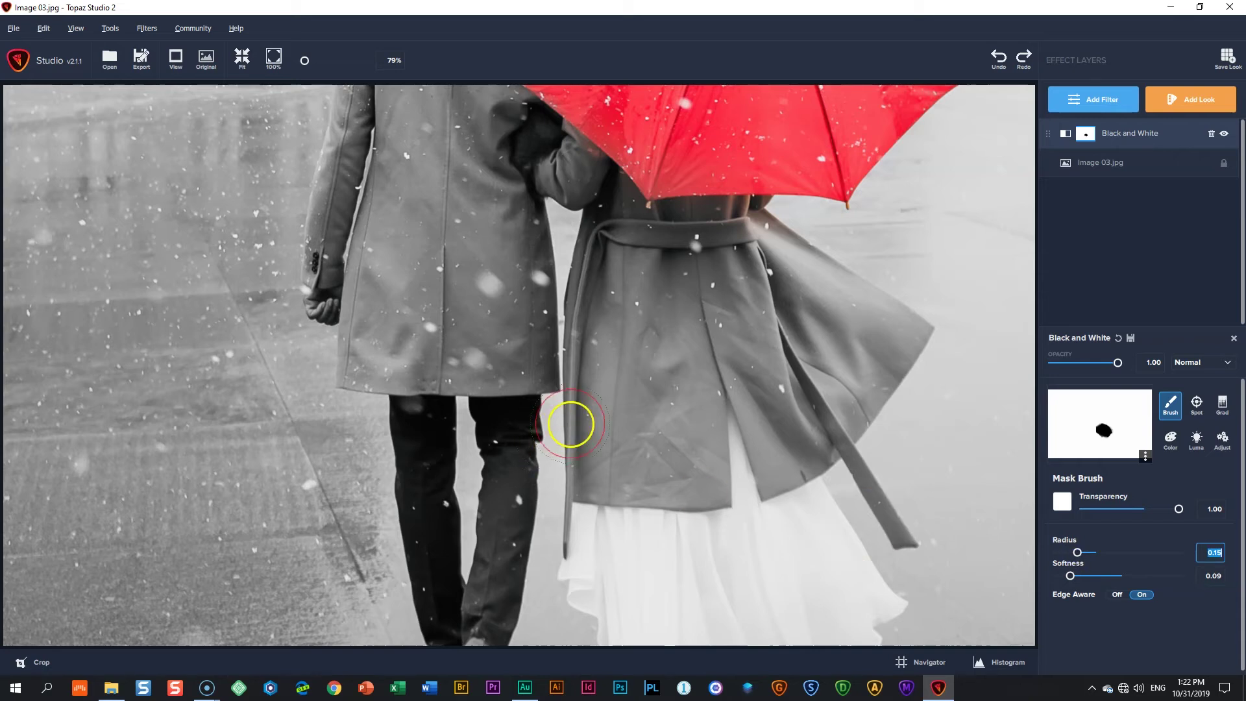
drag(1078, 552, 1068, 553)
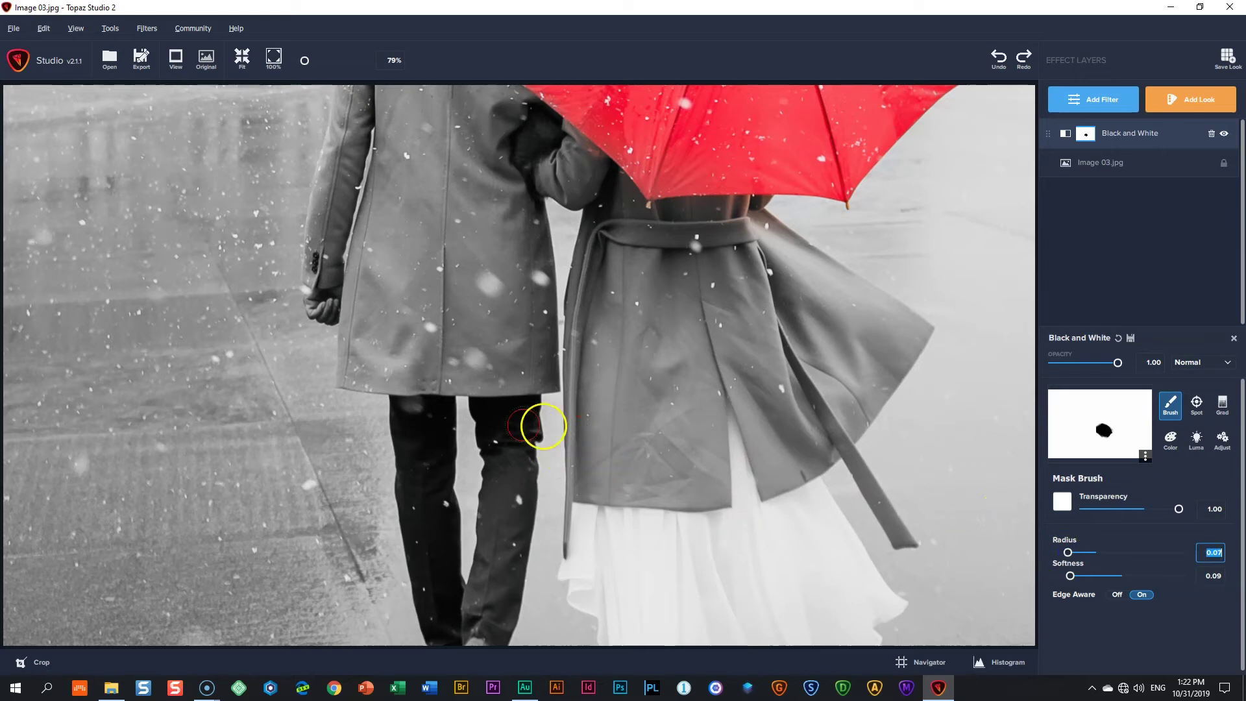
Set the mask brush transparency to 0.00 and paint over the man's trousers to reveal their original color
mouse_move(489, 412)
mouse_down()
mouse_move(513, 440)
mouse_move(525, 435)
mouse_move(508, 445)
mouse_move(506, 428)
mouse_move(514, 504)
mouse_move(525, 459)
mouse_move(484, 642)
mouse_move(487, 604)
mouse_move(503, 608)
mouse_move(469, 643)
mouse_move(442, 597)
mouse_move(444, 623)
mouse_move(434, 586)
mouse_move(419, 412)
mouse_move(411, 457)
mouse_move(411, 422)
mouse_move(432, 412)
mouse_move(441, 565)
mouse_move(443, 548)
mouse_move(460, 620)
mouse_move(423, 571)
mouse_move(419, 448)
mouse_up()
drag(1179, 510, 1088, 509)
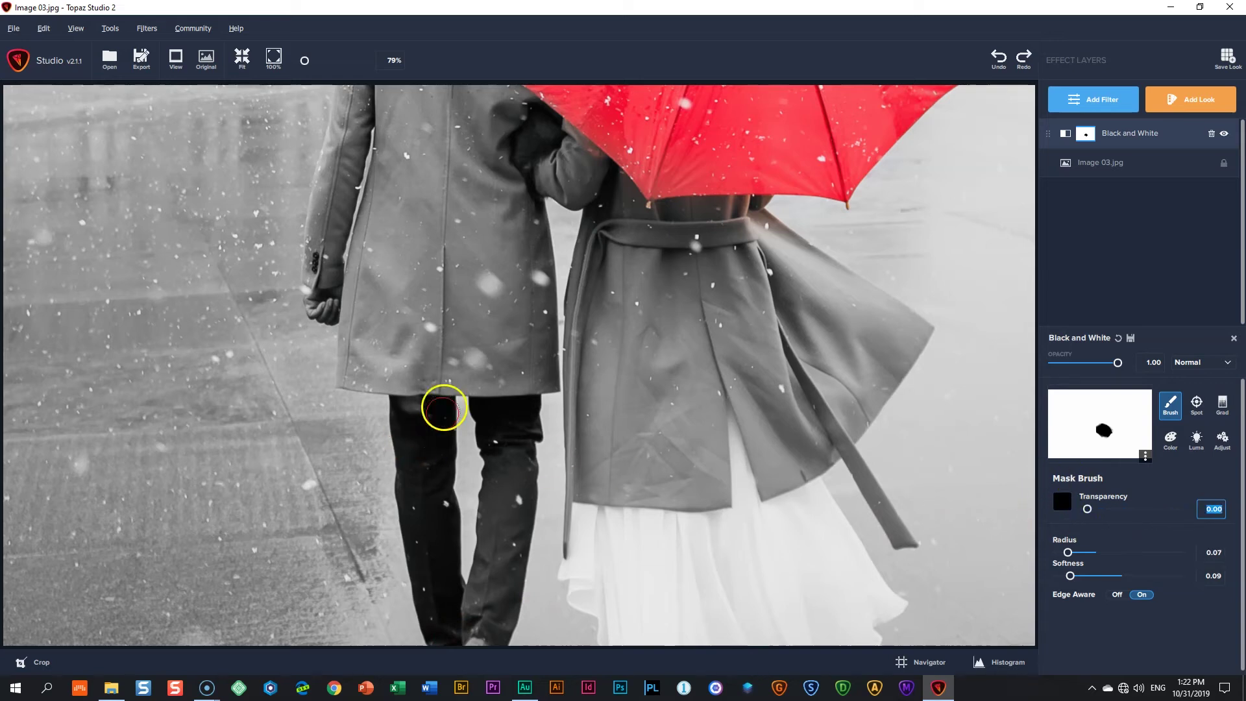
mouse_move(434, 415)
mouse_down()
mouse_move(433, 476)
mouse_move(412, 411)
mouse_move(403, 427)
mouse_move(430, 562)
mouse_move(437, 505)
mouse_move(450, 630)
mouse_move(433, 599)
mouse_move(448, 660)
mouse_move(479, 639)
mouse_move(495, 600)
mouse_move(497, 610)
mouse_move(491, 571)
mouse_move(488, 603)
mouse_move(514, 480)
mouse_move(494, 408)
mouse_move(525, 415)
mouse_move(524, 503)
mouse_move(479, 659)
mouse_up()
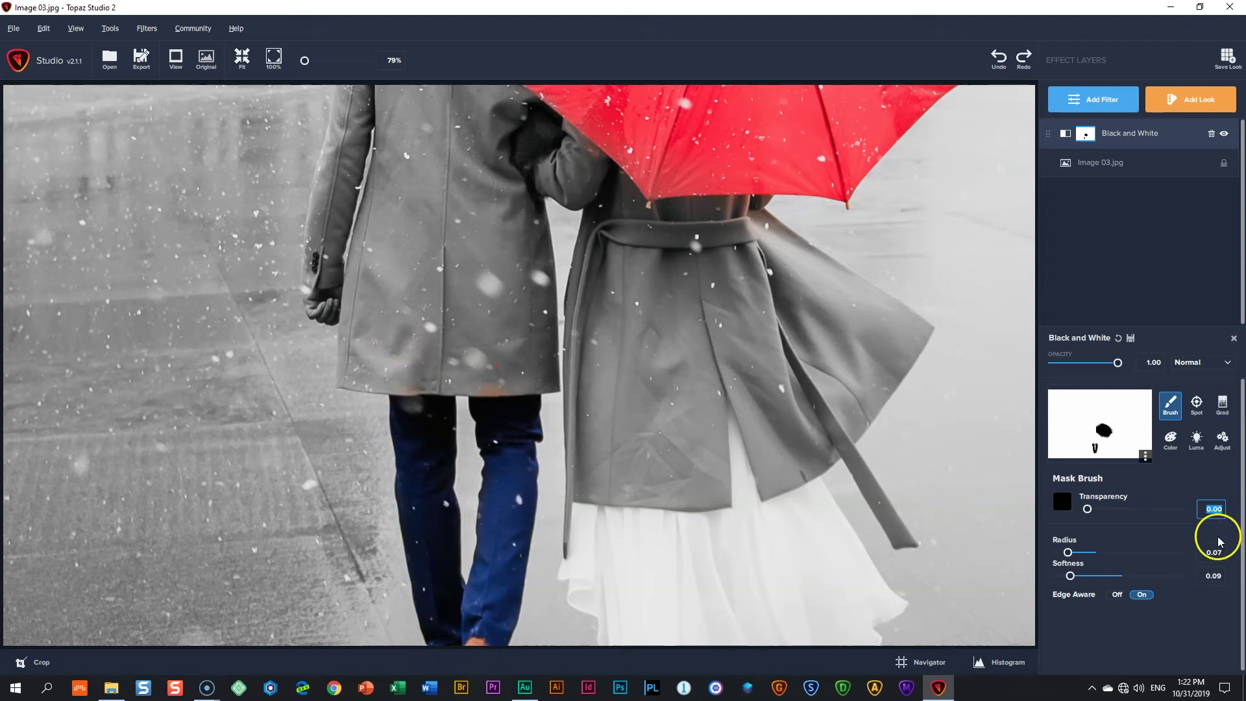
Set the mask brush transparency to 1.00 and paint the coat's lower hem above the trousers back to black and white
drag(1087, 509, 1179, 509)
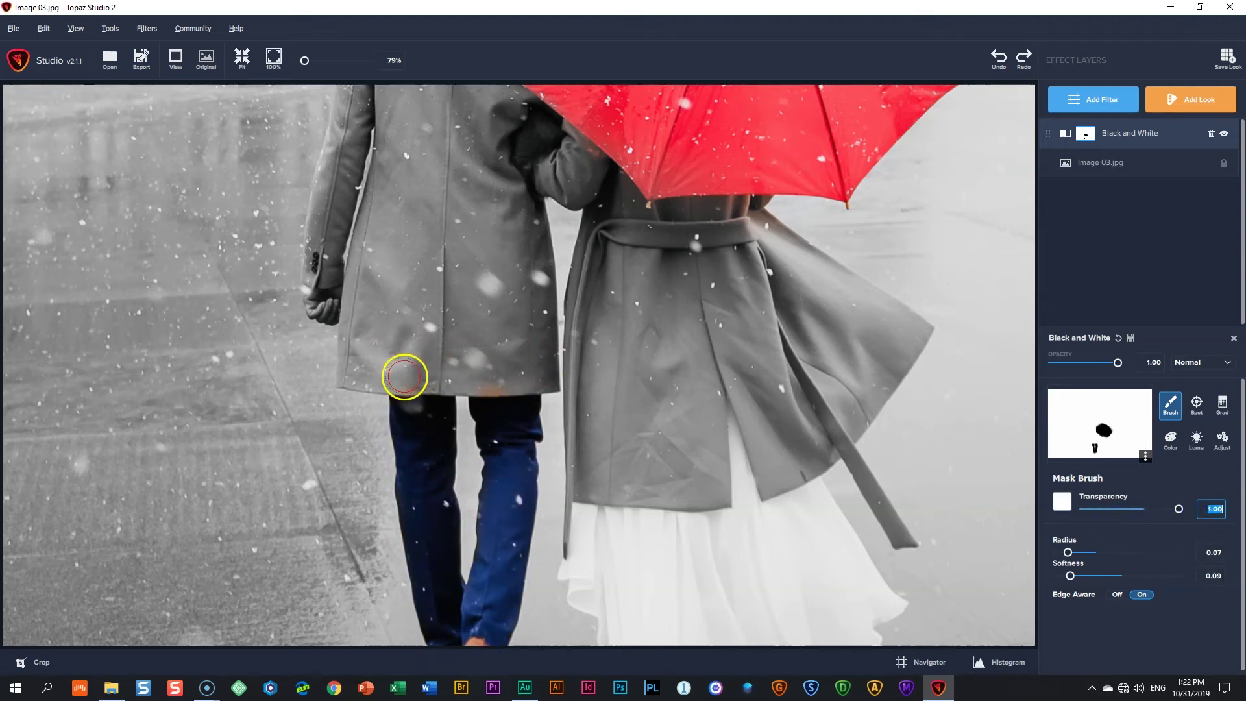
drag(393, 381, 392, 380)
drag(480, 380, 501, 380)
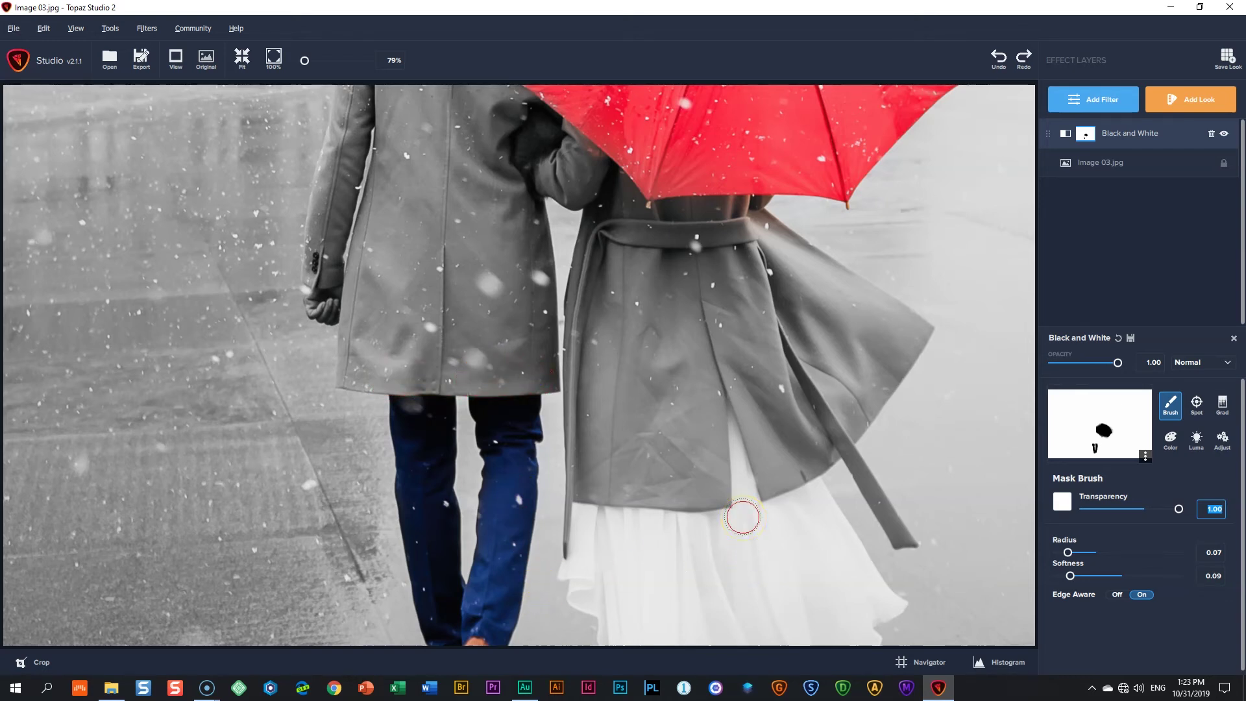
key(ctrl+0)
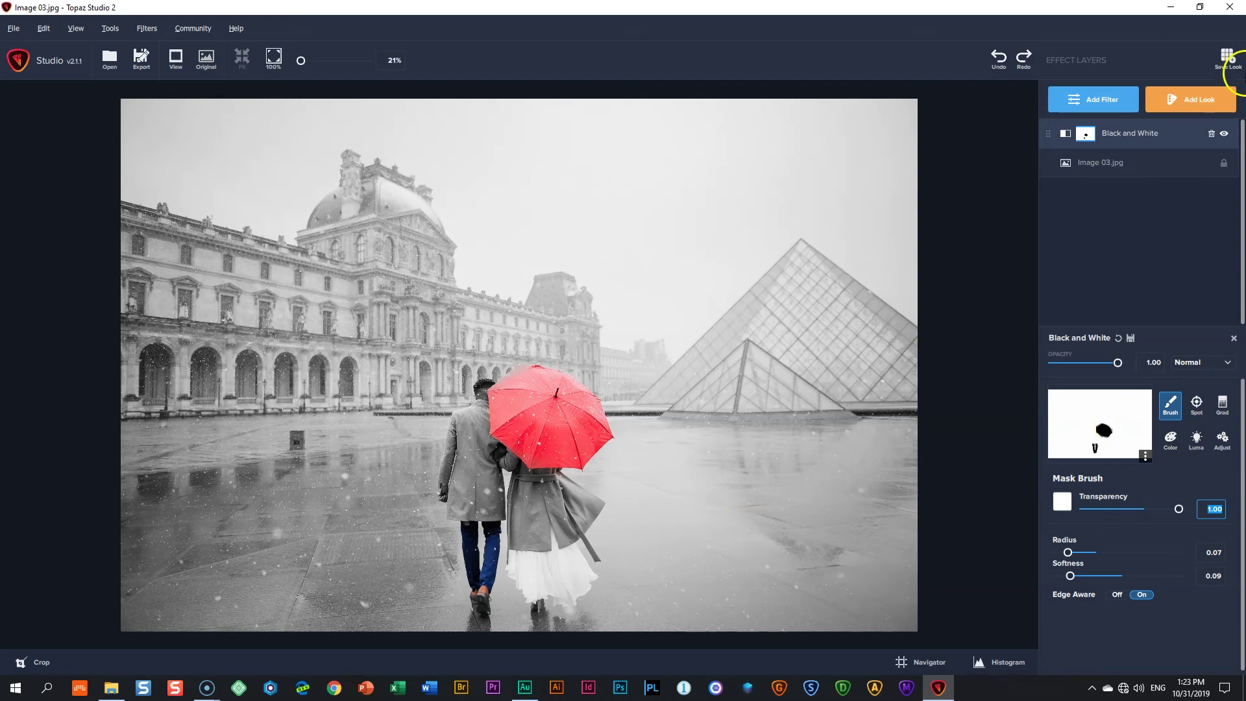
Replace the painted Black and White layer with a fresh Black and White filter and add a mask to it
click(1211, 134)
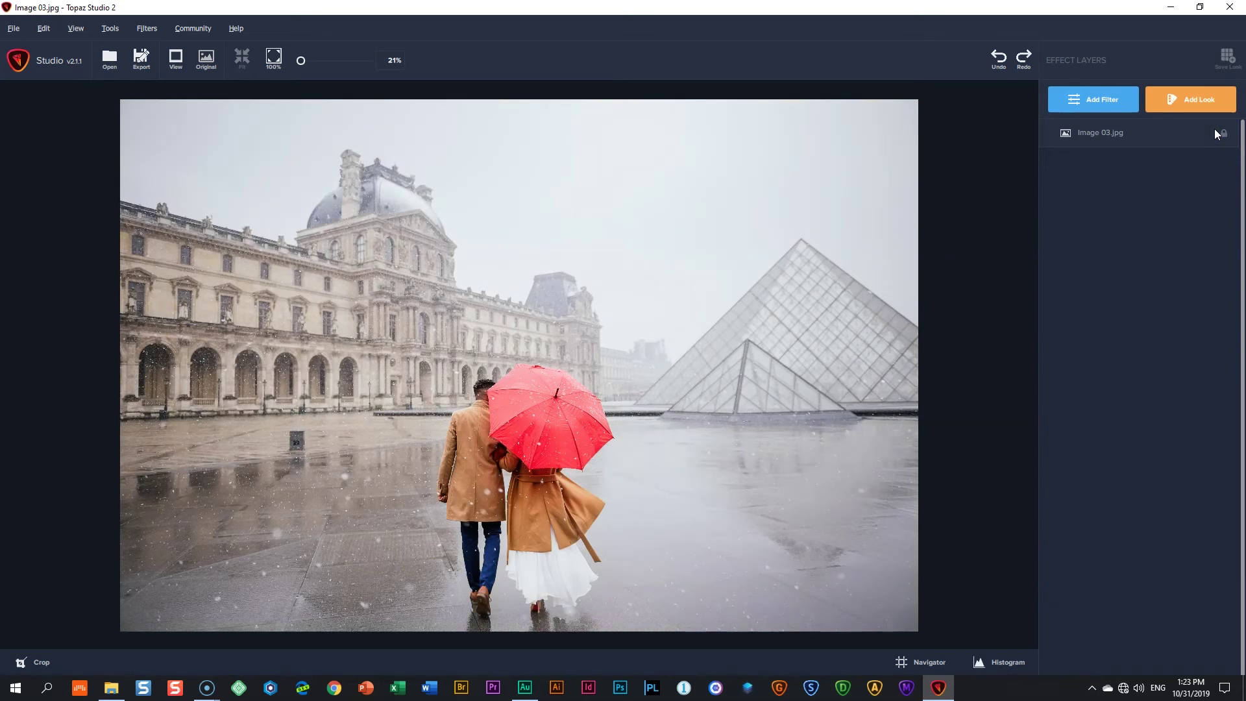
click(1099, 103)
click(1089, 249)
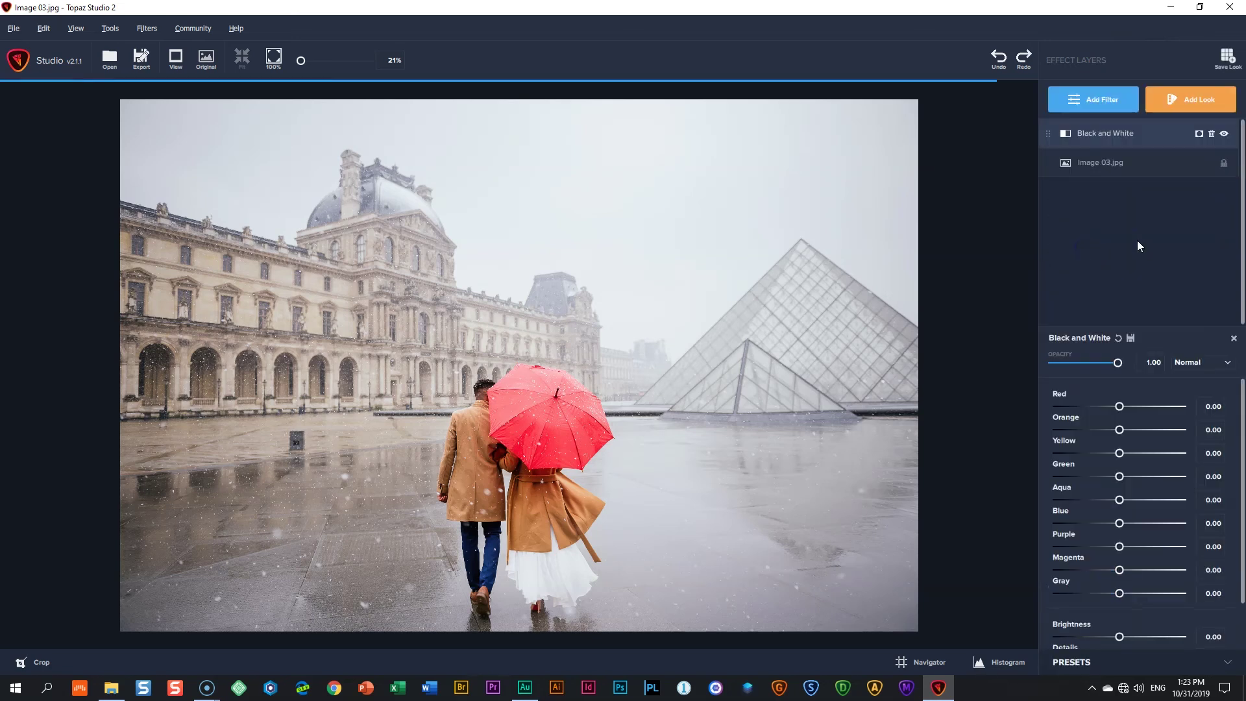
click(1199, 136)
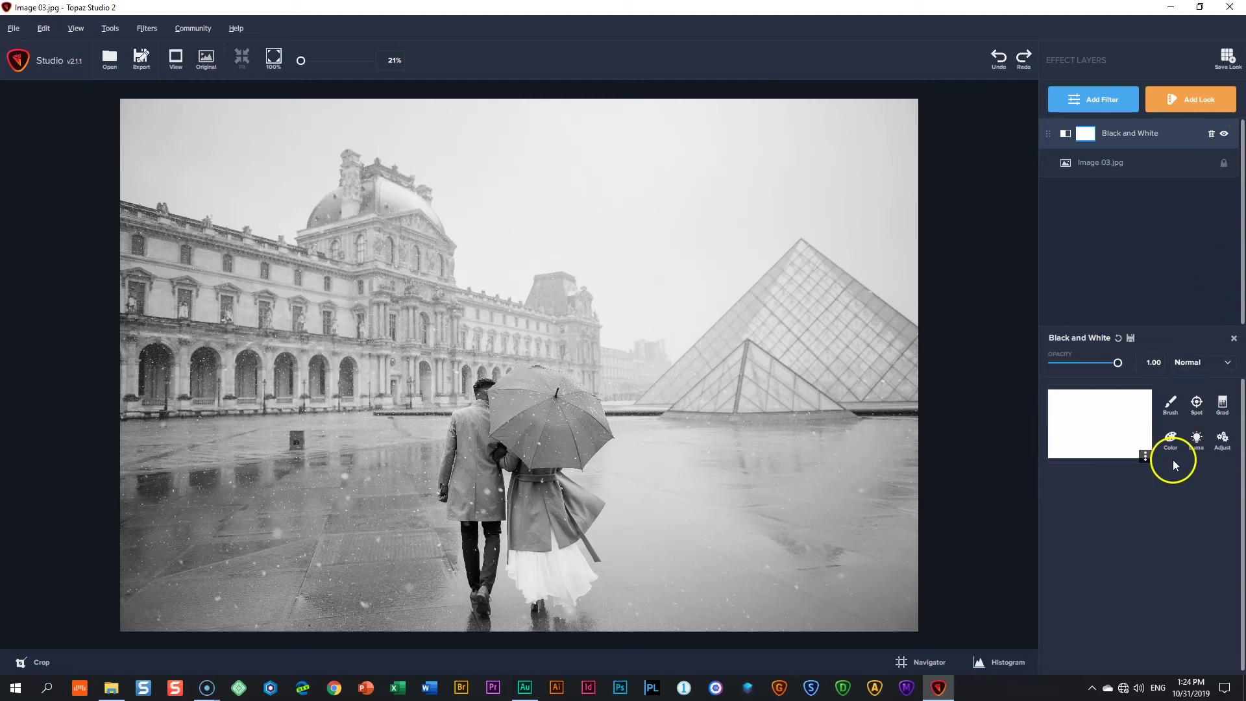
Start a Color Selection mask on the Black and White layer and narrow its range to 0.01
click(1171, 441)
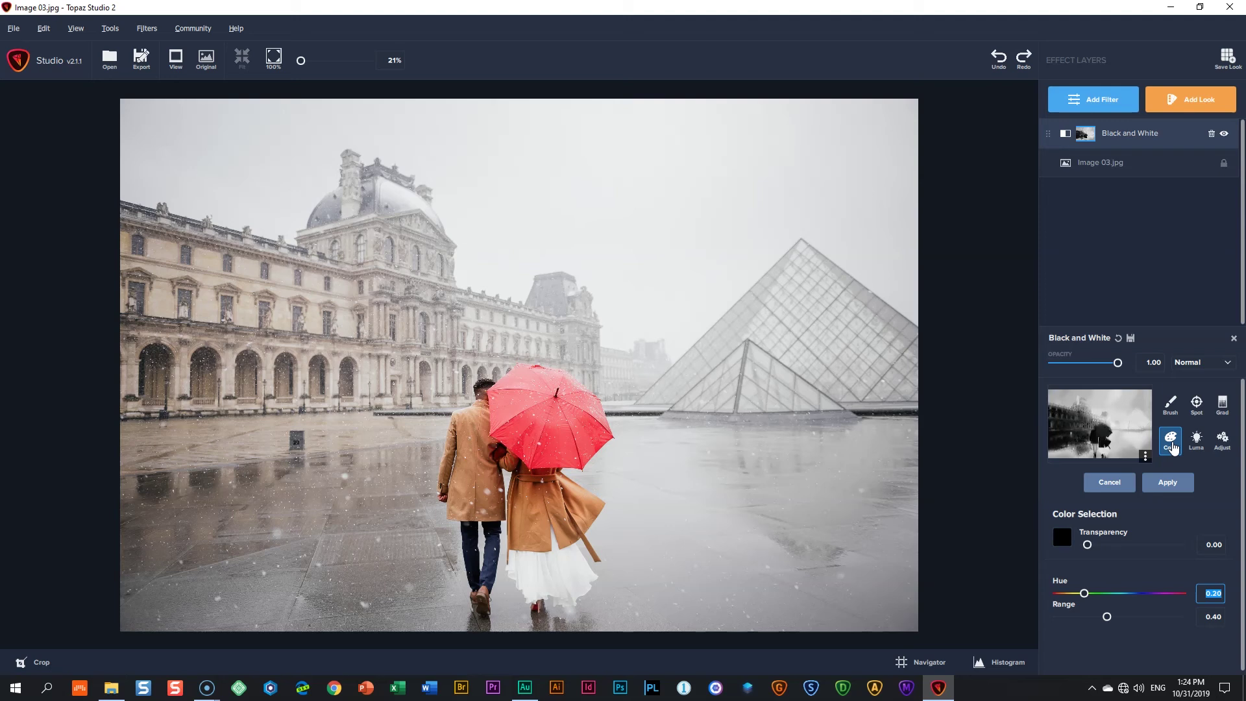
click(1080, 613)
drag(1106, 617, 1061, 617)
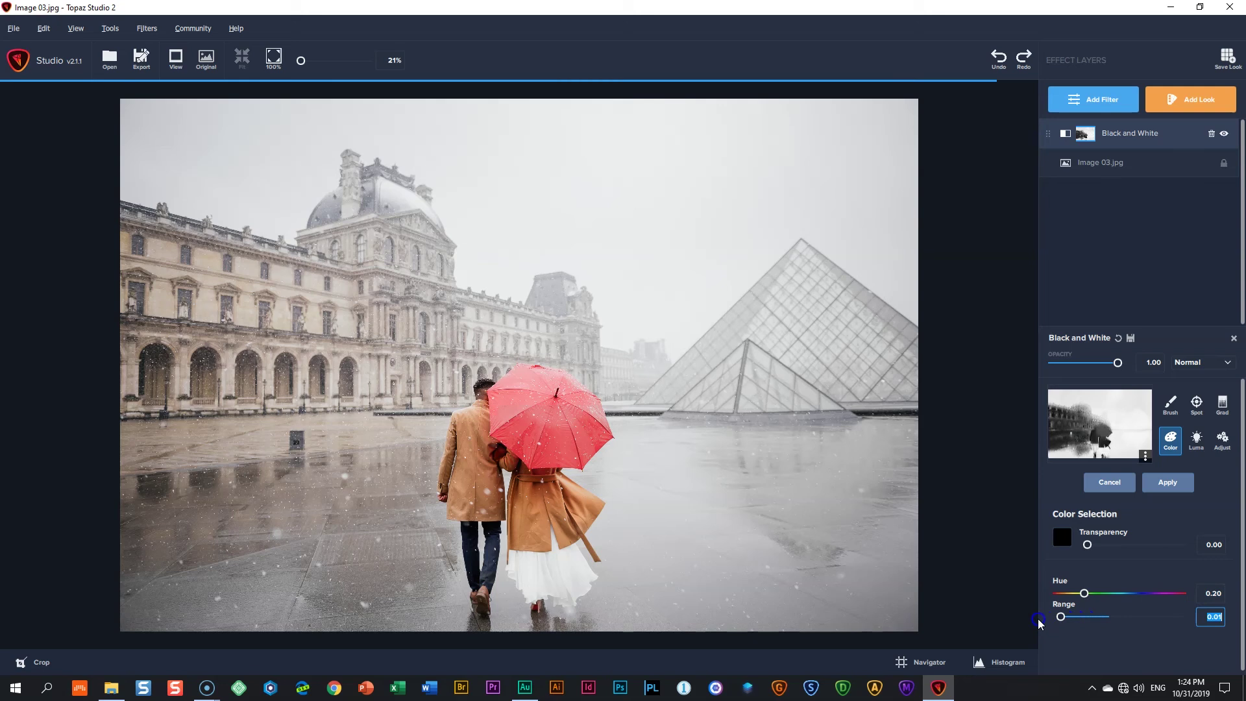
click(1098, 620)
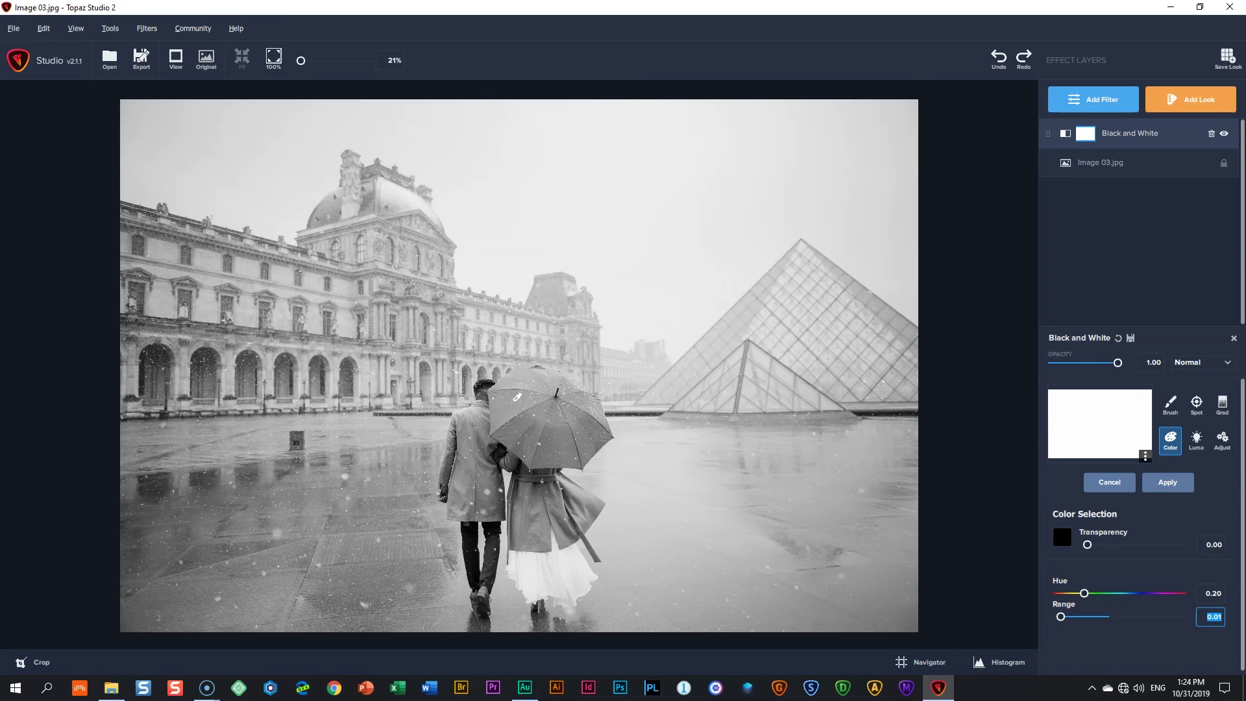
Sample the umbrella's red in the photo as the mask's selection color, with a hue of 0.02
drag(518, 390, 511, 406)
click(511, 406)
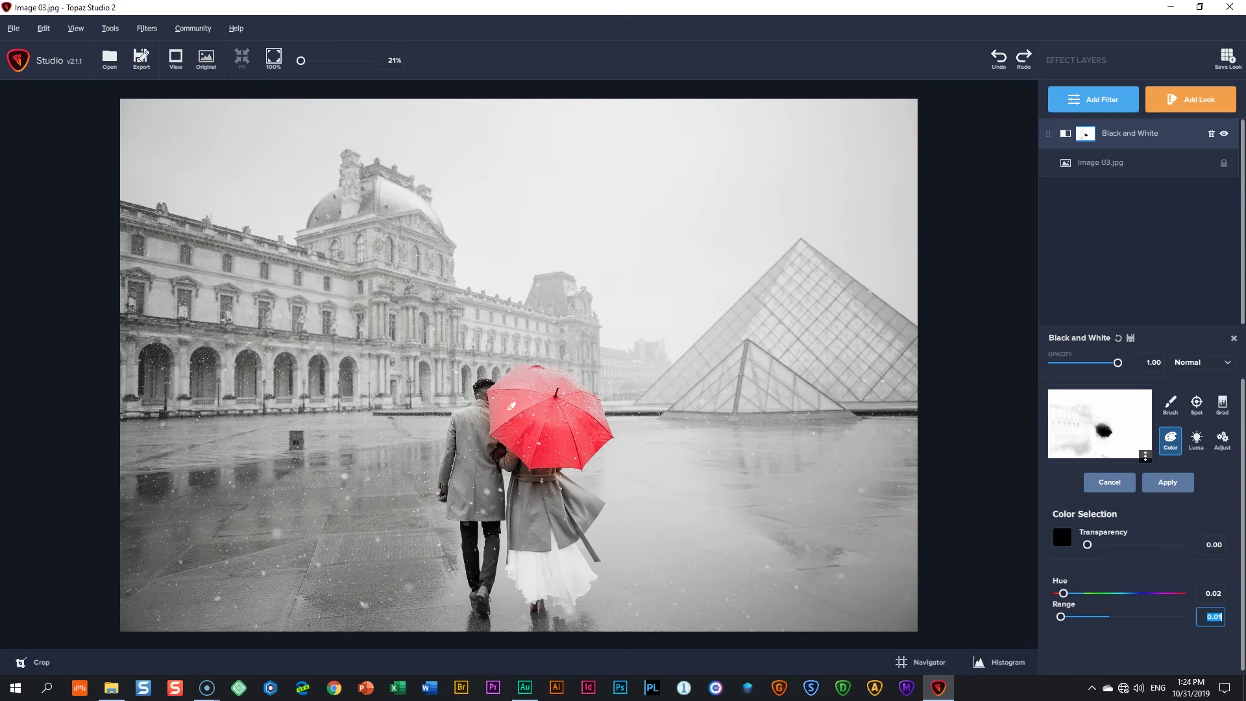
click(793, 439)
mouse_move(1113, 411)
mouse_down()
mouse_move(1111, 425)
mouse_move(1107, 412)
mouse_move(657, 450)
mouse_move(555, 481)
mouse_move(565, 468)
mouse_move(505, 439)
mouse_up()
drag(517, 407, 516, 405)
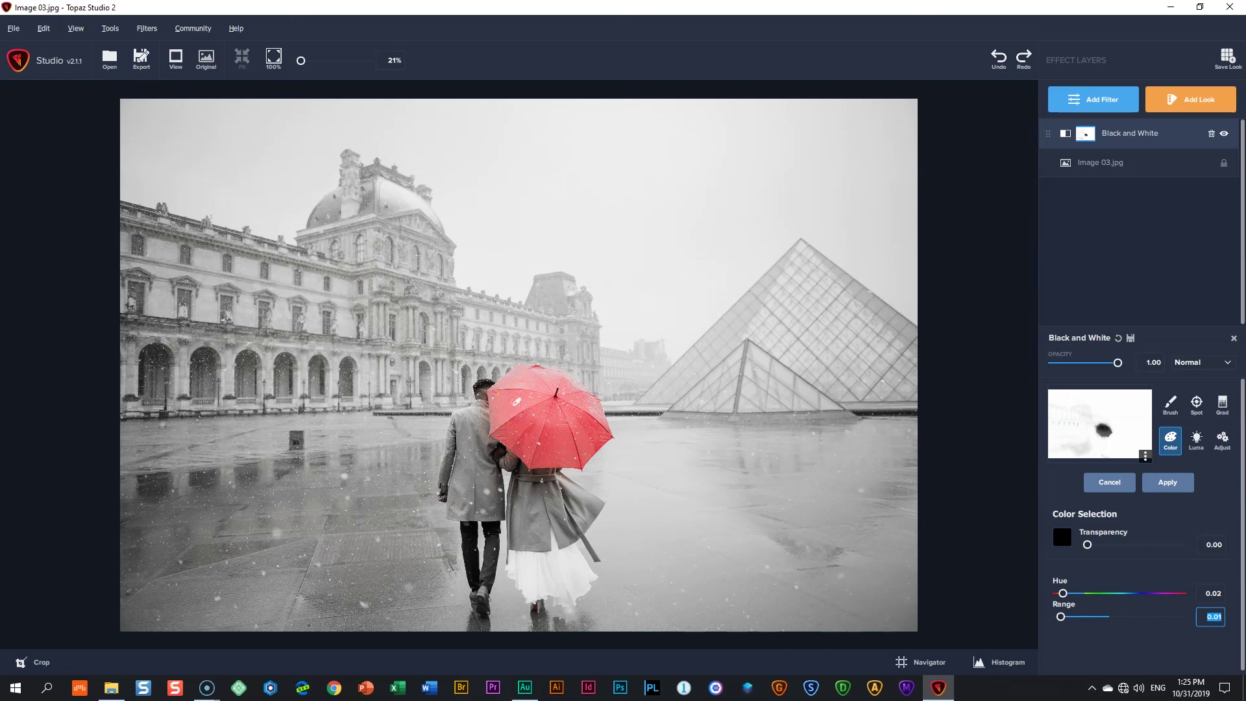
Try color samples across the couple's coats and settle on the umbrella's red again for the mask
drag(513, 453, 516, 380)
drag(499, 510, 467, 468)
drag(562, 500, 514, 400)
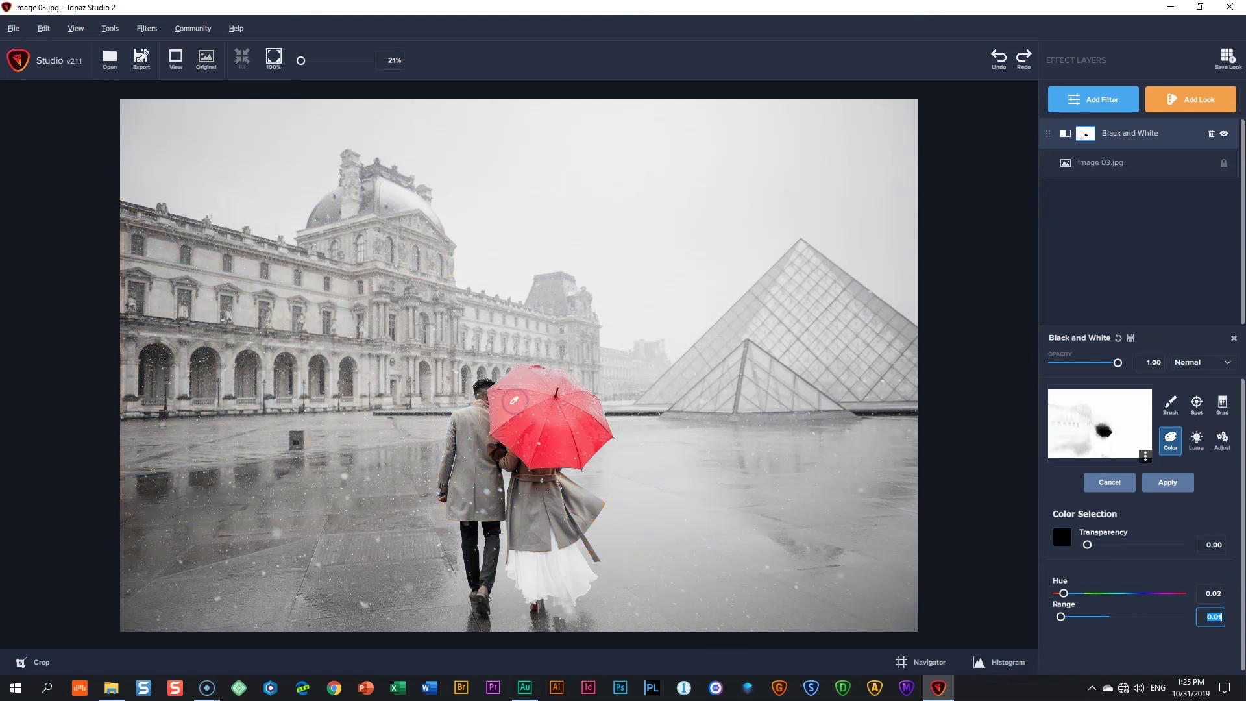